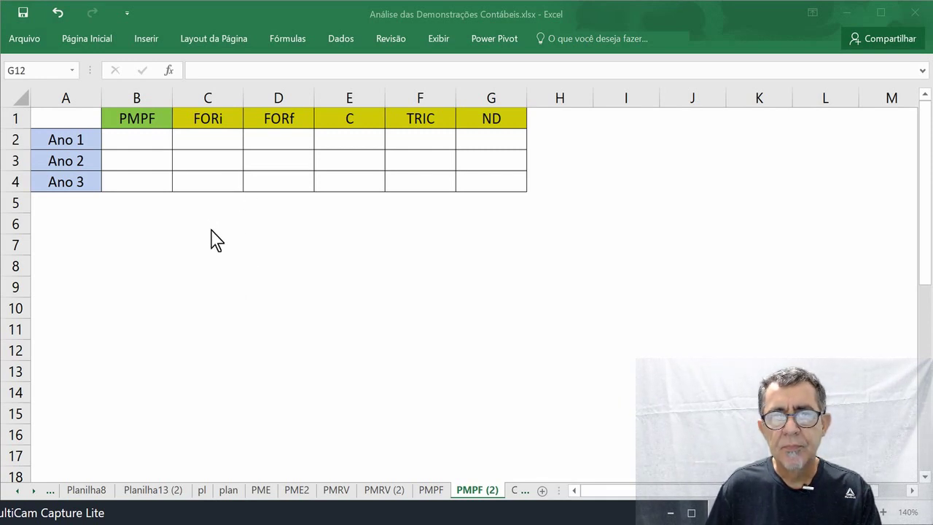
# Step: Fill in the Ano 1 row with FORi 2000, FORf 1000, C 16500, TRIC 2000 and ND 365
pyautogui.click(212, 136)
pyautogui.click(213, 137)
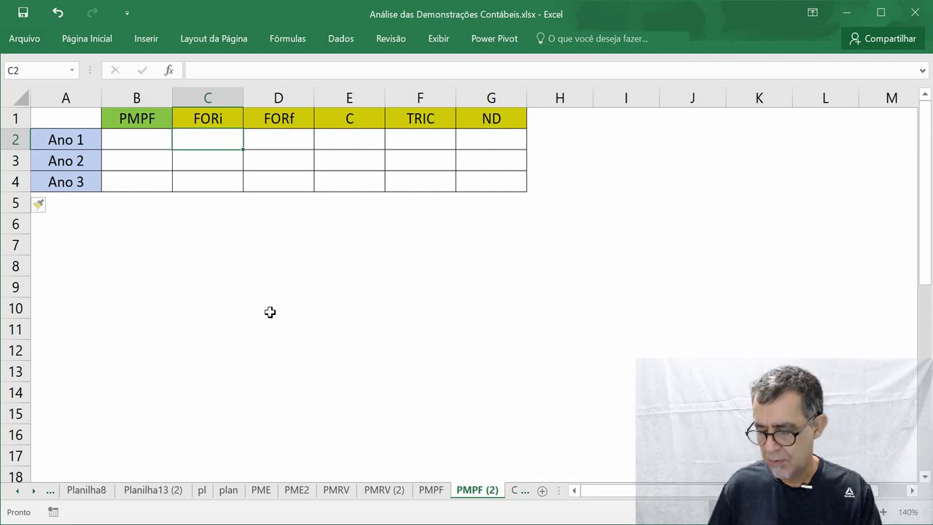
pyautogui.write('2000')
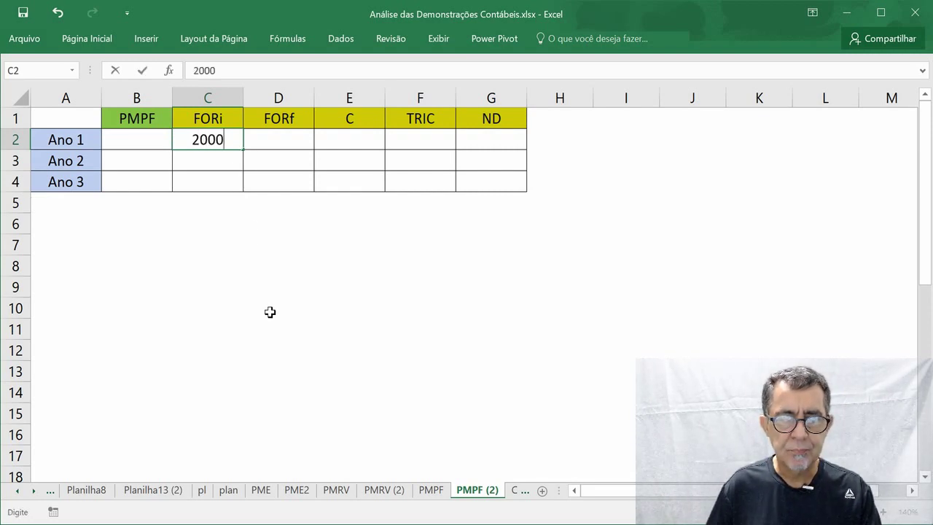
pyautogui.press('Tab')
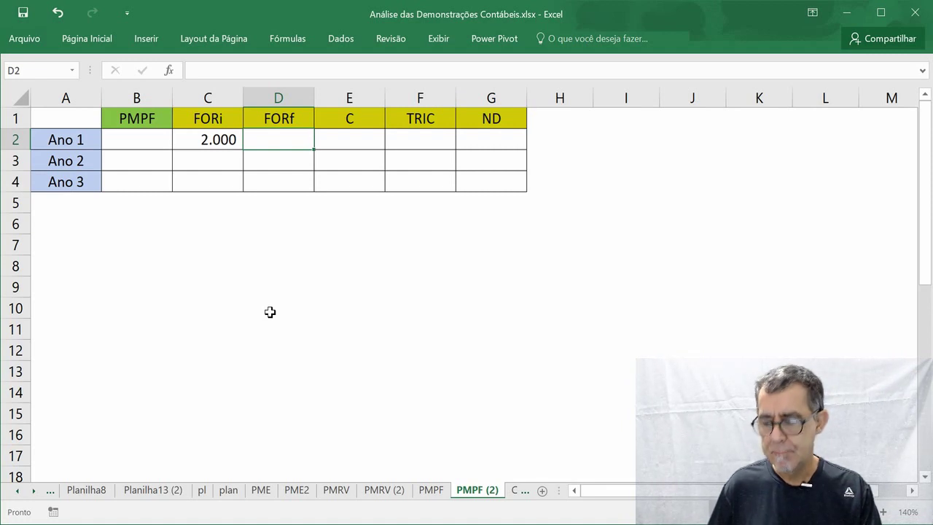
pyautogui.write('1000')
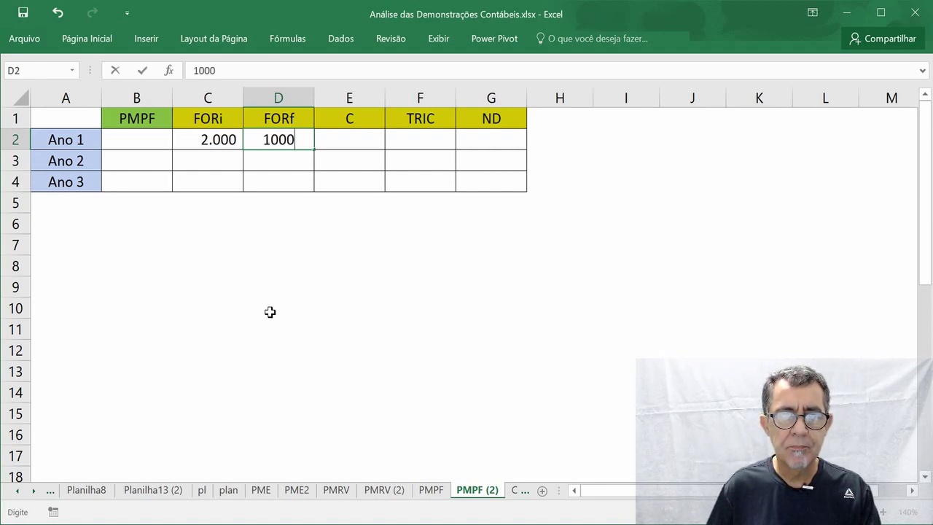
pyautogui.press('Tab')
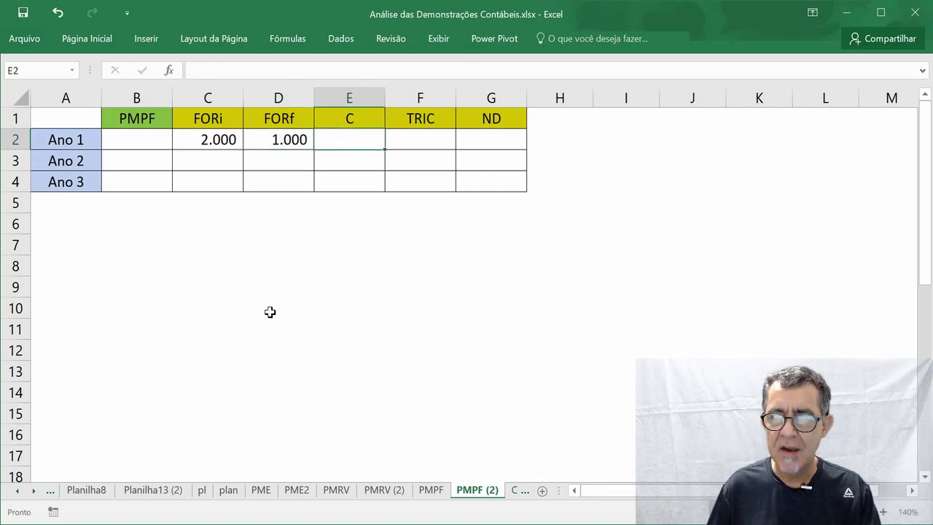
pyautogui.write('16500')
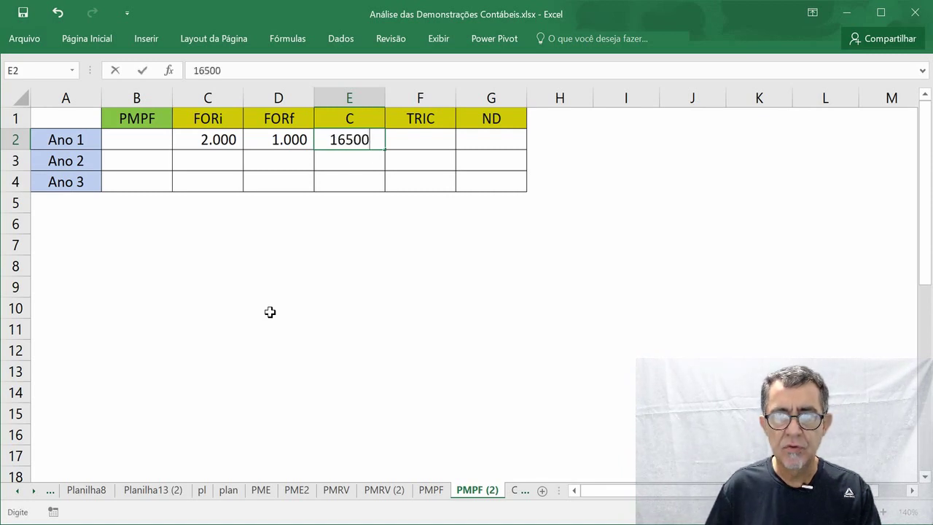
pyautogui.press('Tab')
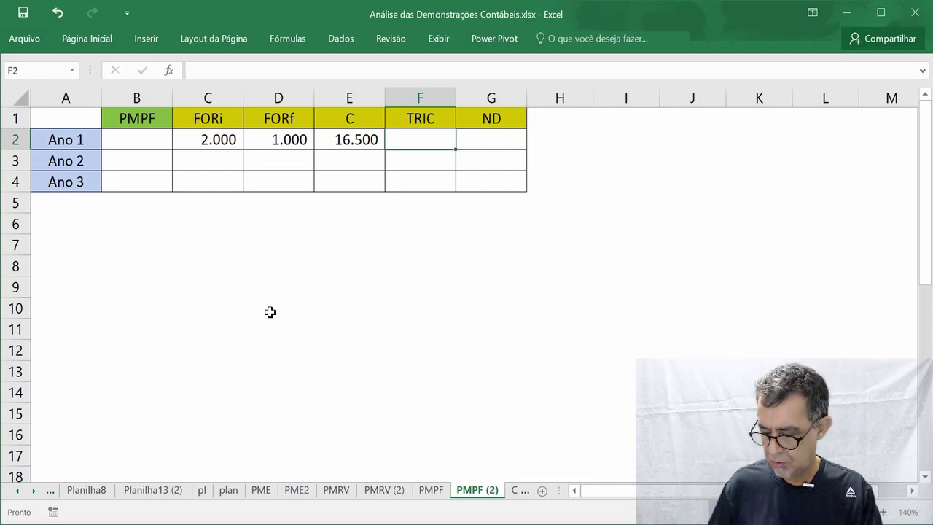
pyautogui.write('2000')
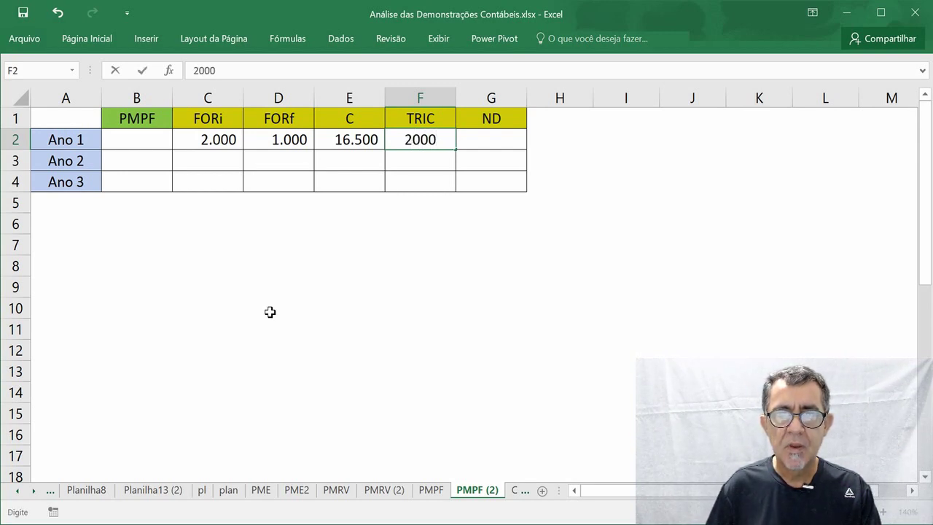
pyautogui.press('Tab')
pyautogui.write('365')
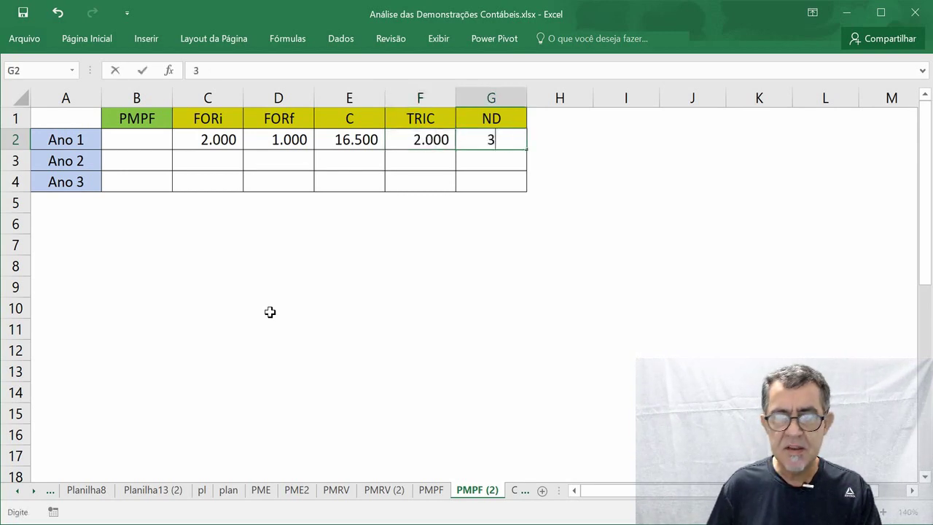
pyautogui.press('Left')
# Step: Widen the PMPF column (column B) to roughly four times its width to make room for a long formula
pyautogui.press('Left')
pyautogui.press('Left')
pyautogui.press('Left')
pyautogui.press('Left')
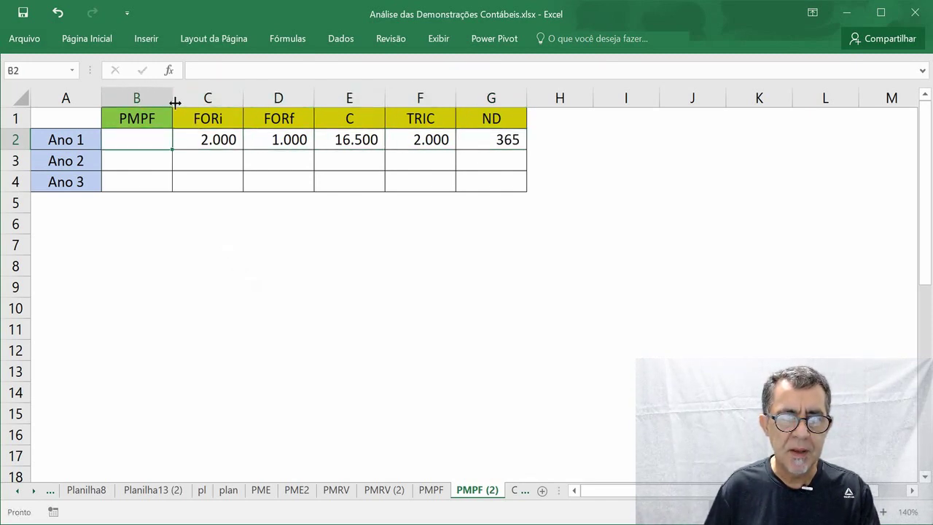
pyautogui.moveTo(171, 98); pyautogui.dragTo(411, 120)
pyautogui.click(407, 122)
# Step: Calculate the Ano 1 PMPF in B2 with the formula =Media(C2:D2)/(E2+F2)*G2
pyautogui.click(349, 141)
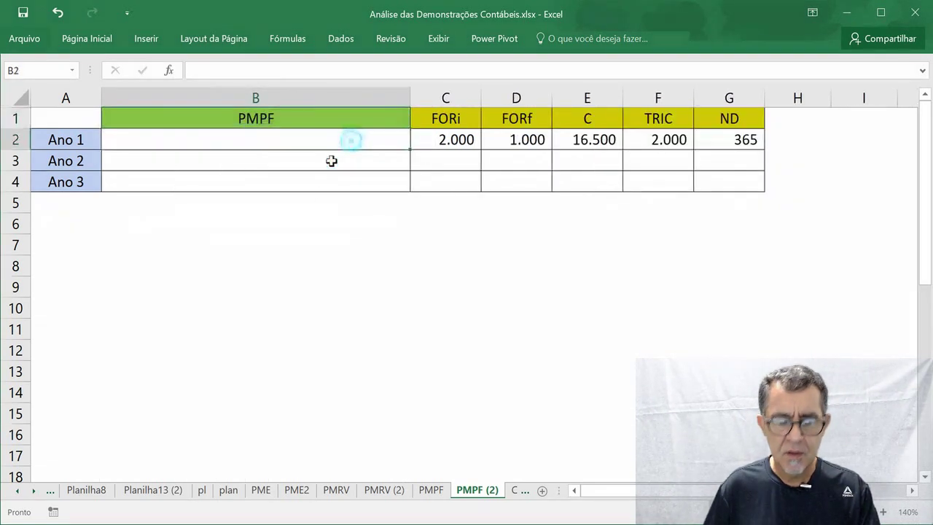
pyautogui.write('=')
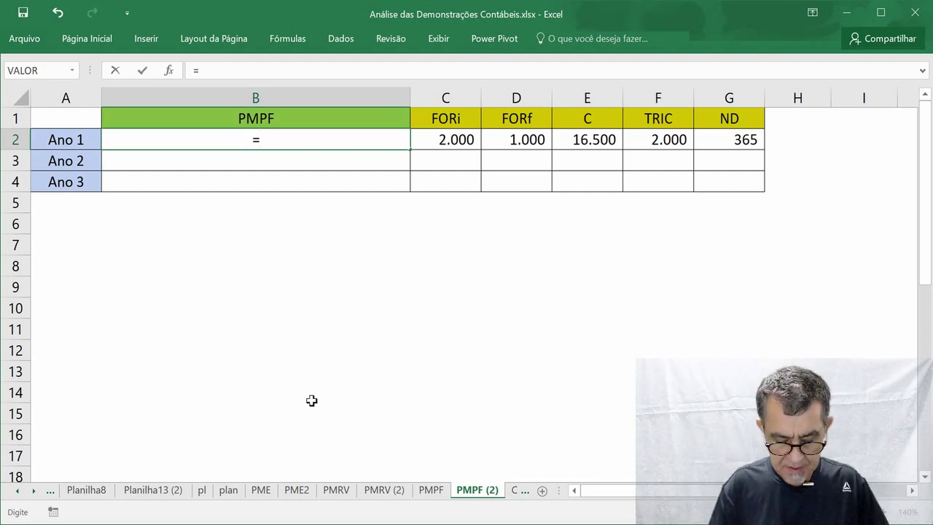
pyautogui.write('Media(')
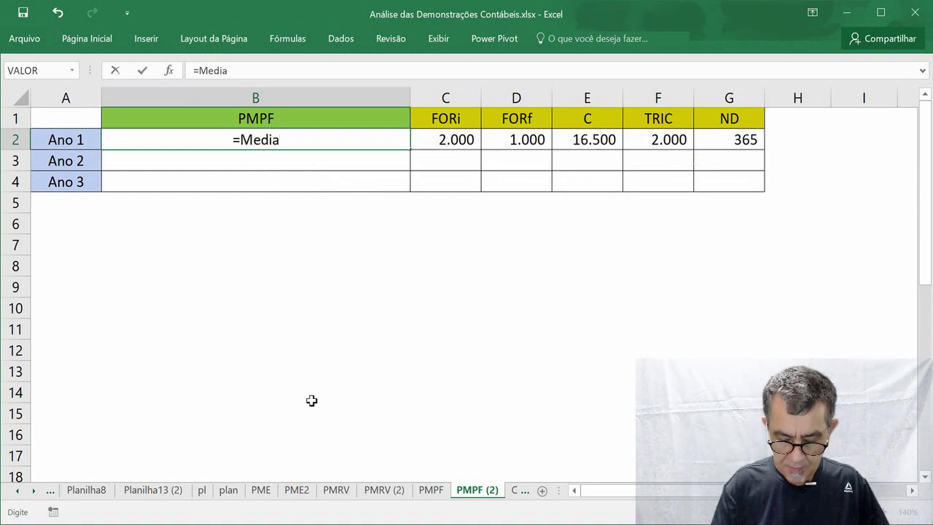
pyautogui.click(464, 137)
pyautogui.moveTo(465, 138); pyautogui.dragTo(492, 138)
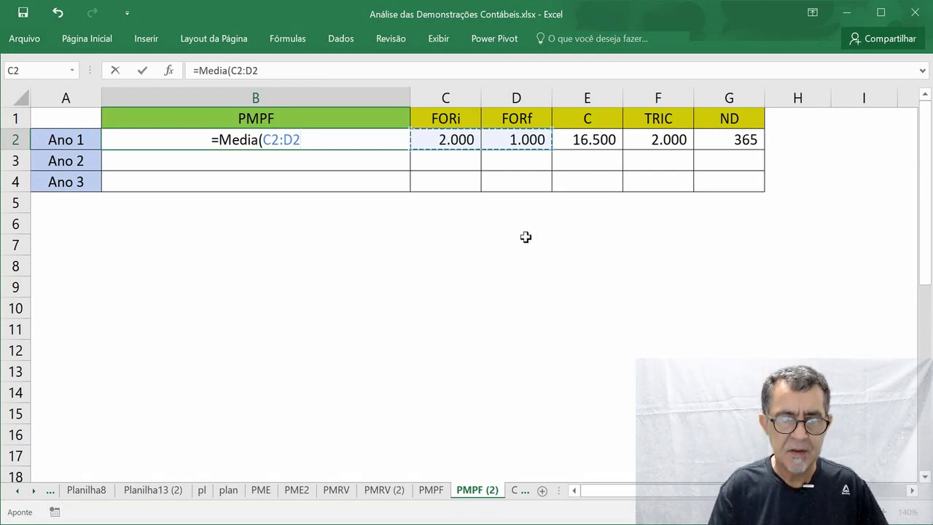
pyautogui.write(')')
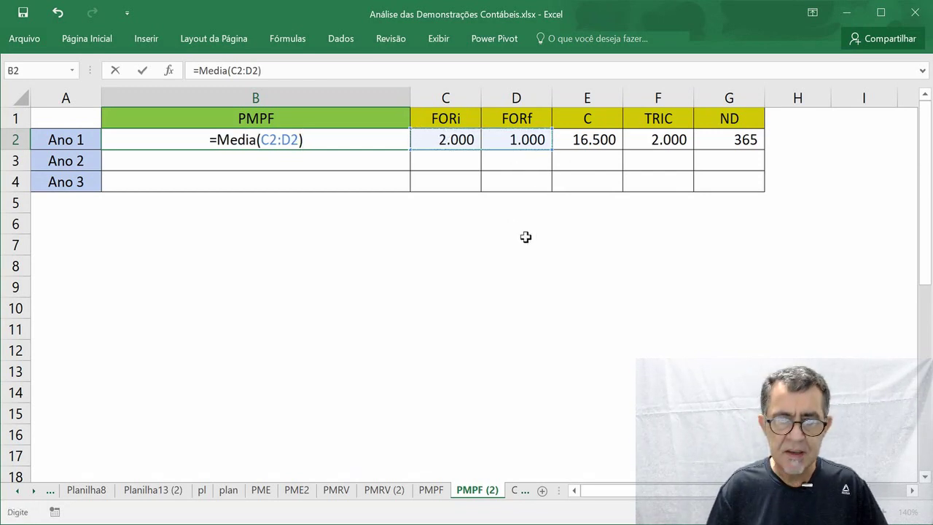
pyautogui.write('/')
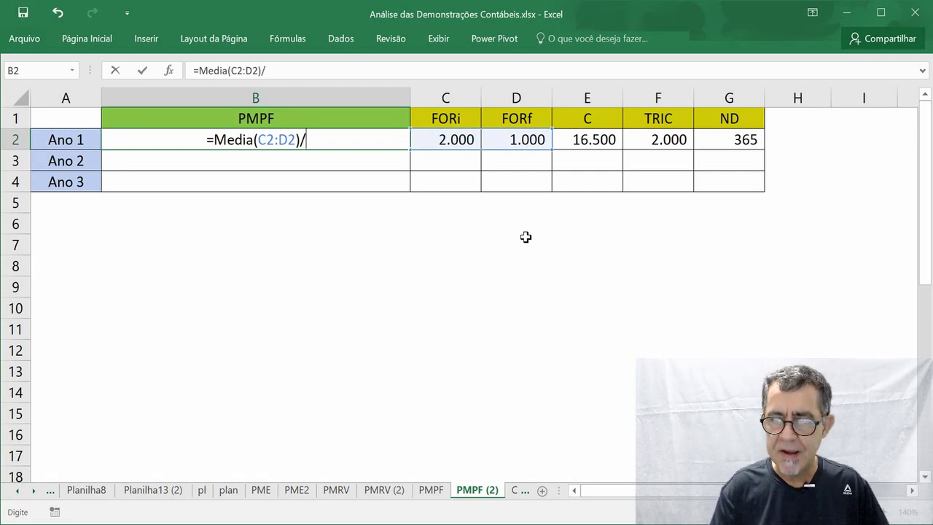
pyautogui.write('(')
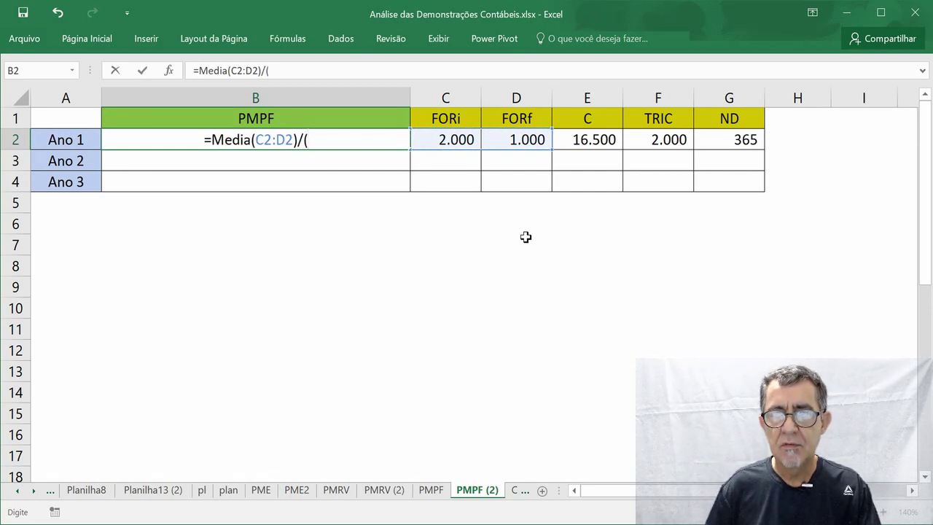
pyautogui.click(576, 139)
pyautogui.write('+')
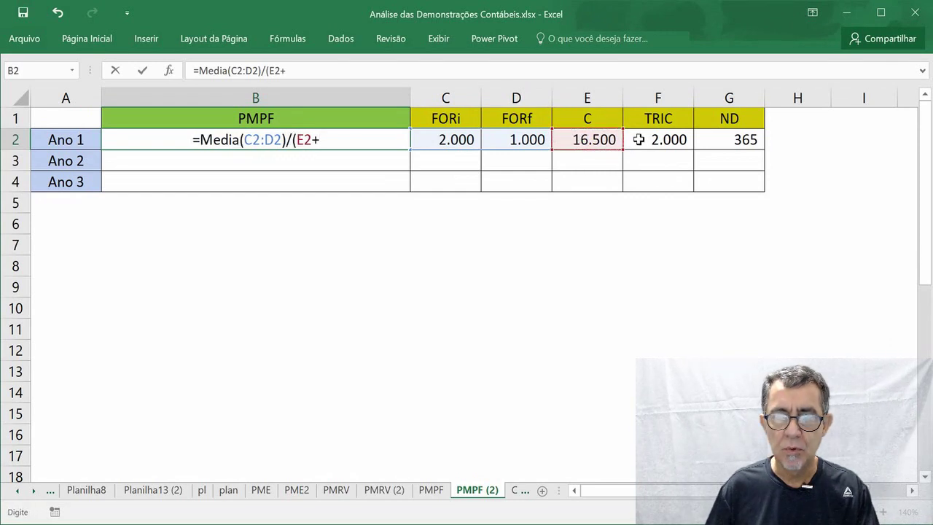
pyautogui.click(639, 139)
pyautogui.write(')')
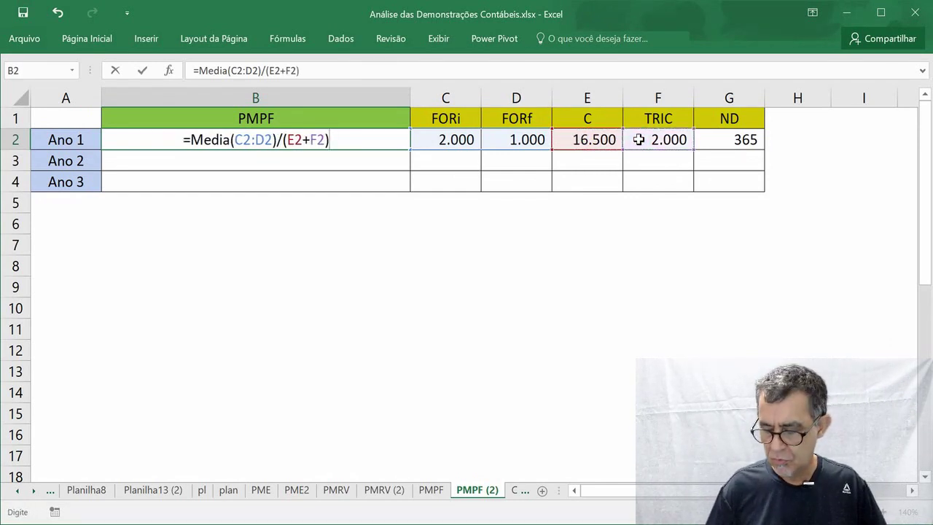
pyautogui.write('*')
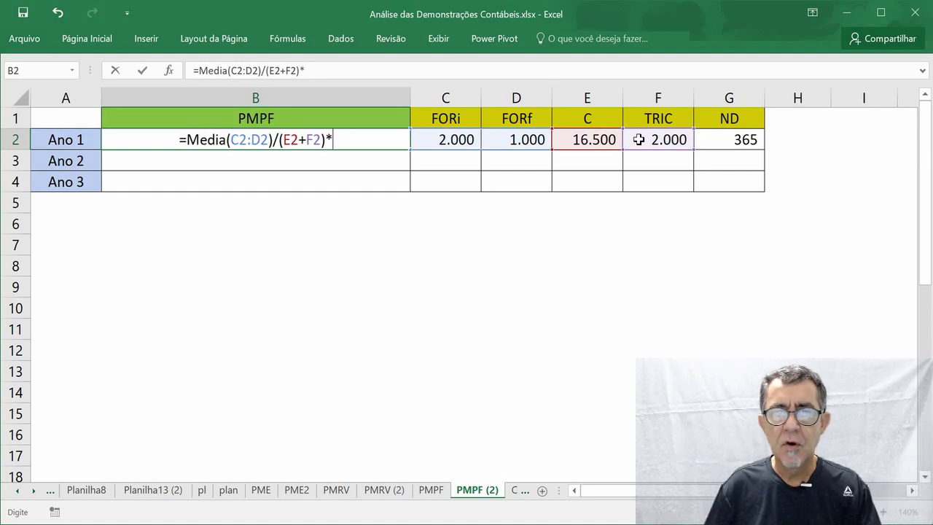
pyautogui.click(727, 143)
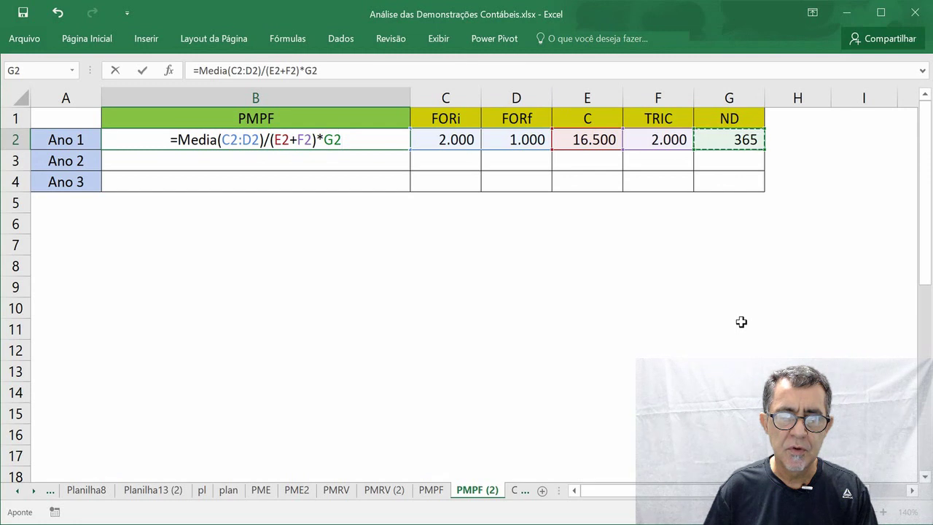
pyautogui.press('Return')
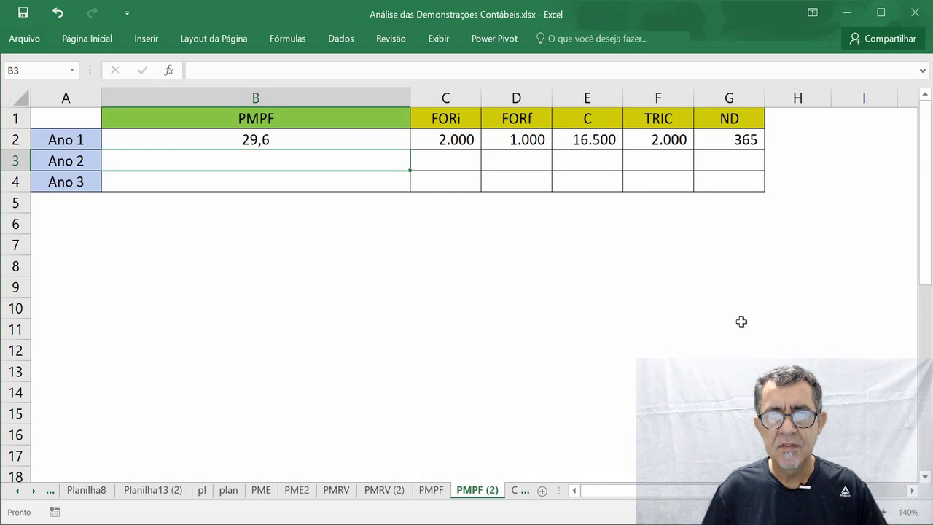
# Step: Link the Ano 2 FORi cell C3 to the Ano 1 closing balance with the formula =D2
pyautogui.press('Right')
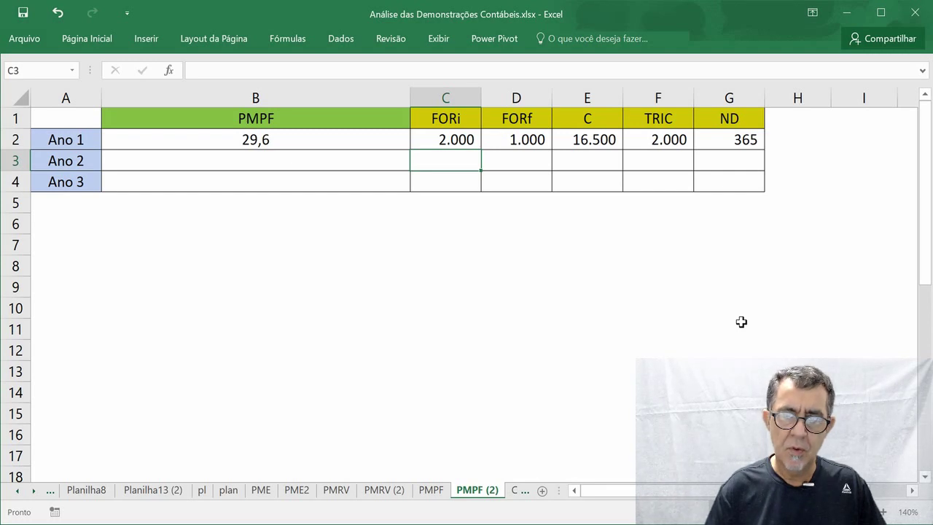
pyautogui.write('=')
pyautogui.press('Up')
pyautogui.press('Right')
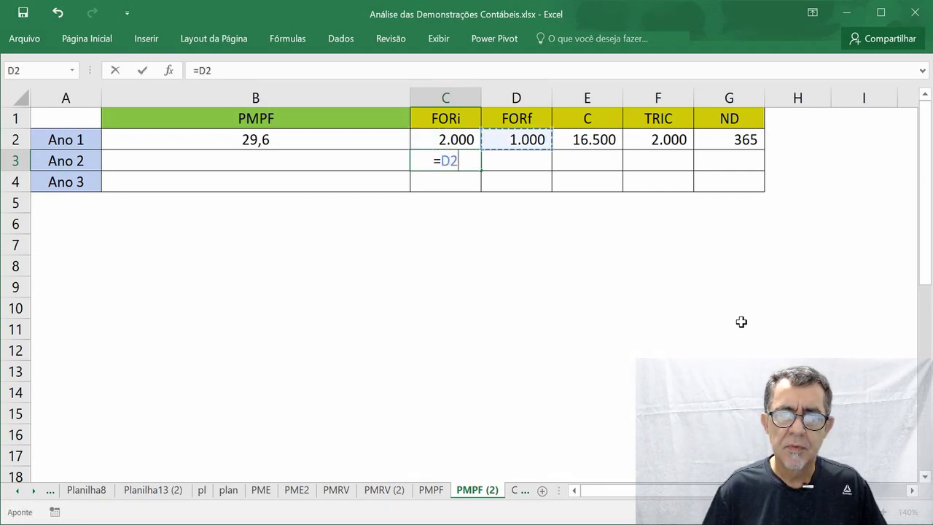
pyautogui.press('Return')
# Step: Fill in the rest of the Ano 2 row with FORf 2000, C 17000, TRIC 2000 and ND 365
pyautogui.press('Up')
pyautogui.press('Right')
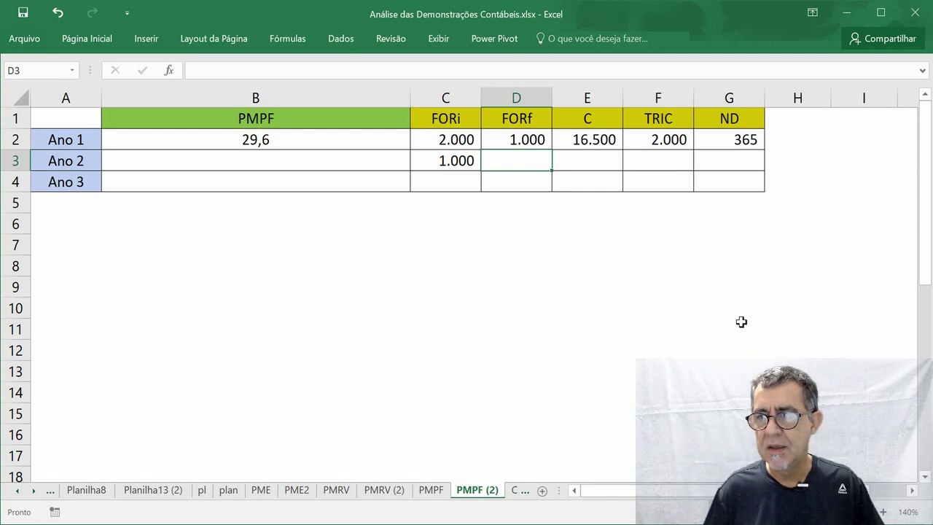
pyautogui.write('2000')
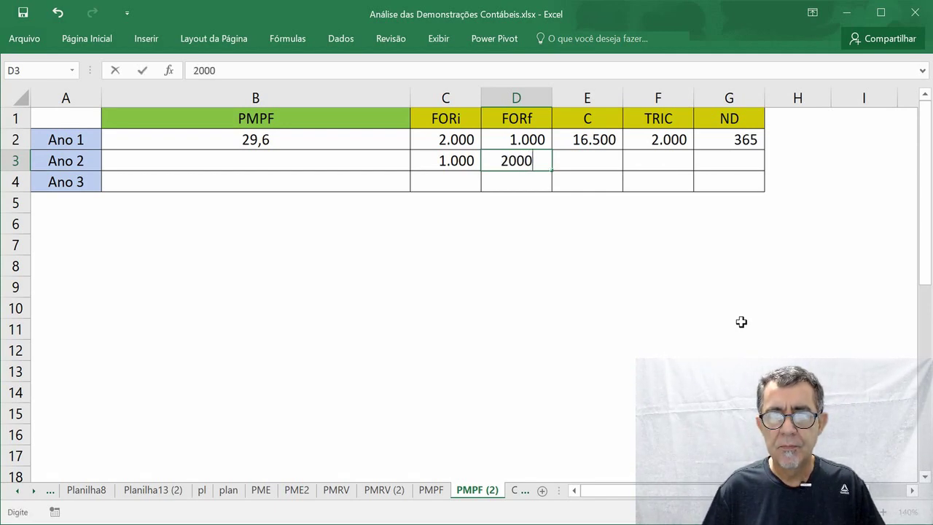
pyautogui.hotkey('ctrl', 'Return')
pyautogui.press('Right')
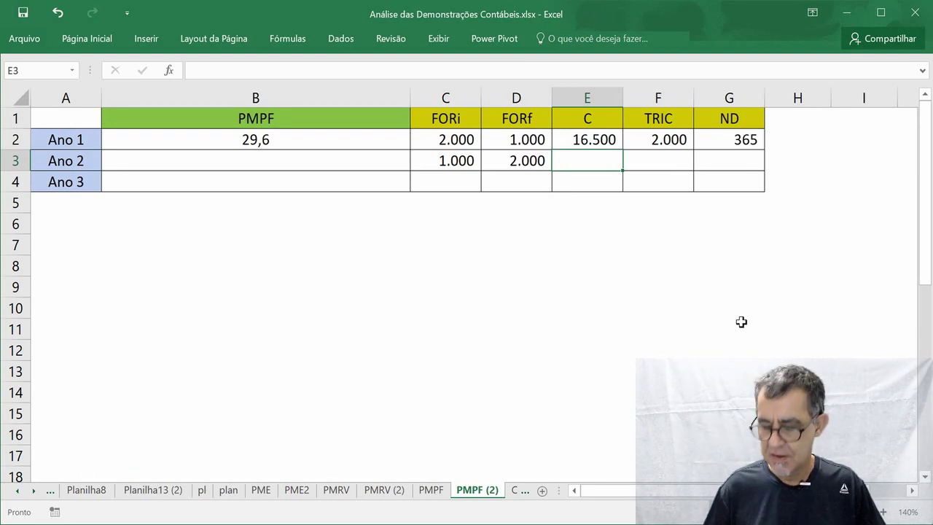
pyautogui.write('17000')
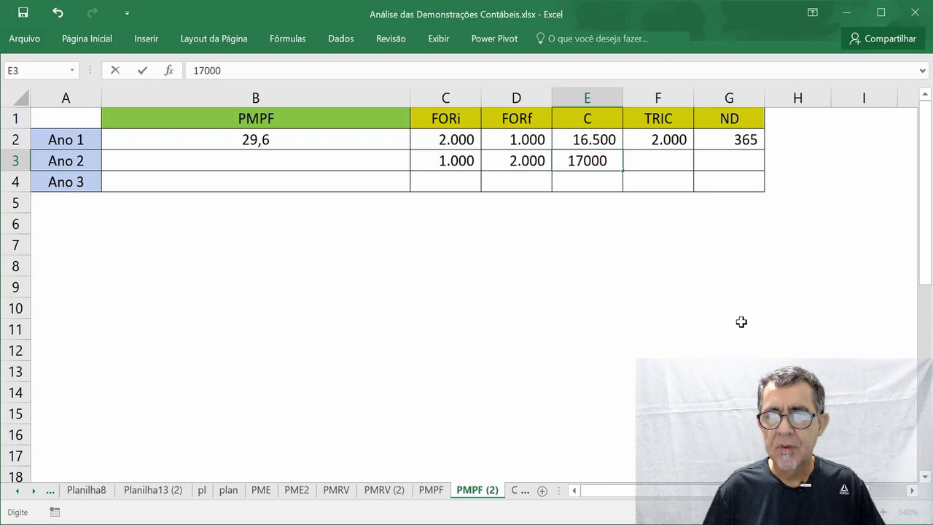
pyautogui.press('Tab')
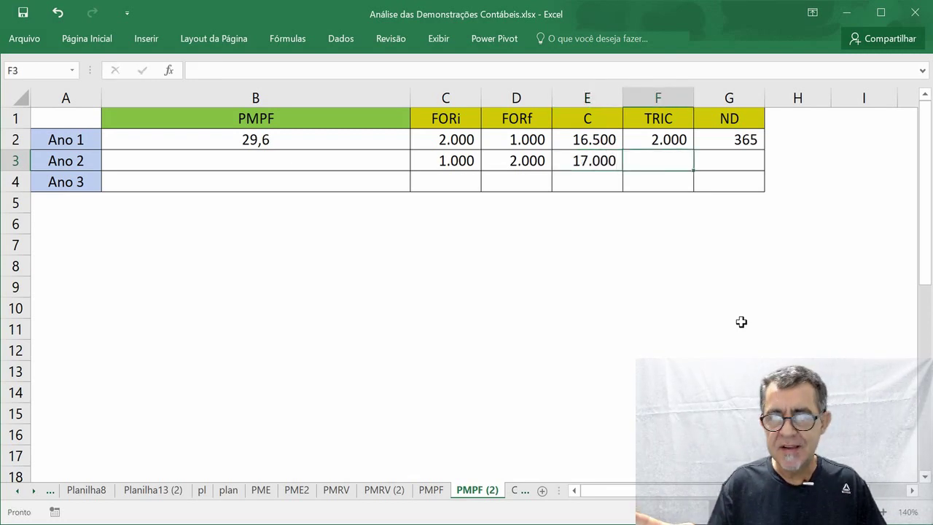
pyautogui.write('2000')
pyautogui.press('Tab')
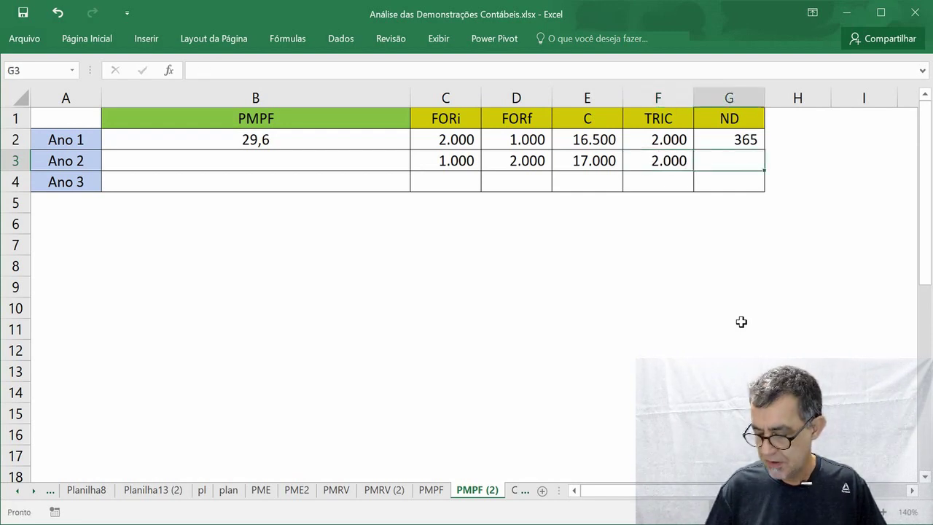
pyautogui.write('365')
pyautogui.press('Return')
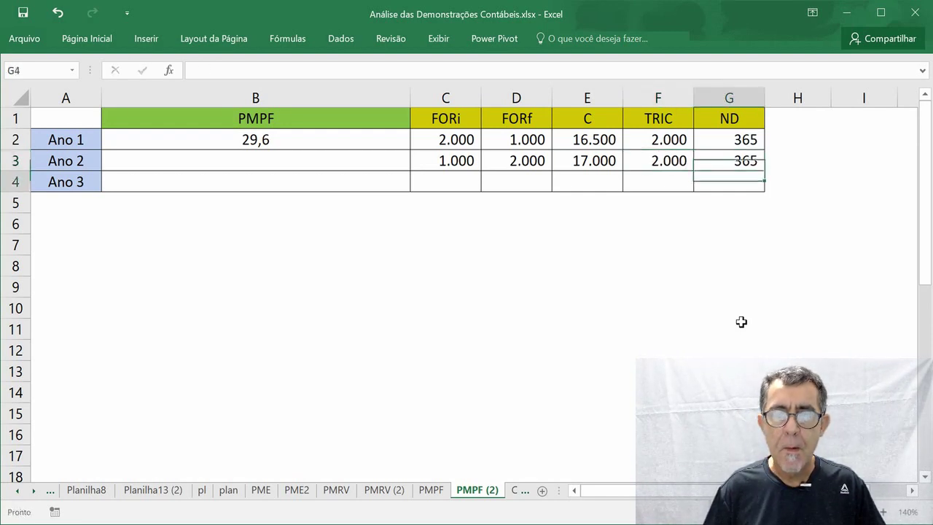
# Step: Copy the PMPF formula from B2 down to the Ano 2 cell B3
pyautogui.press('Up')
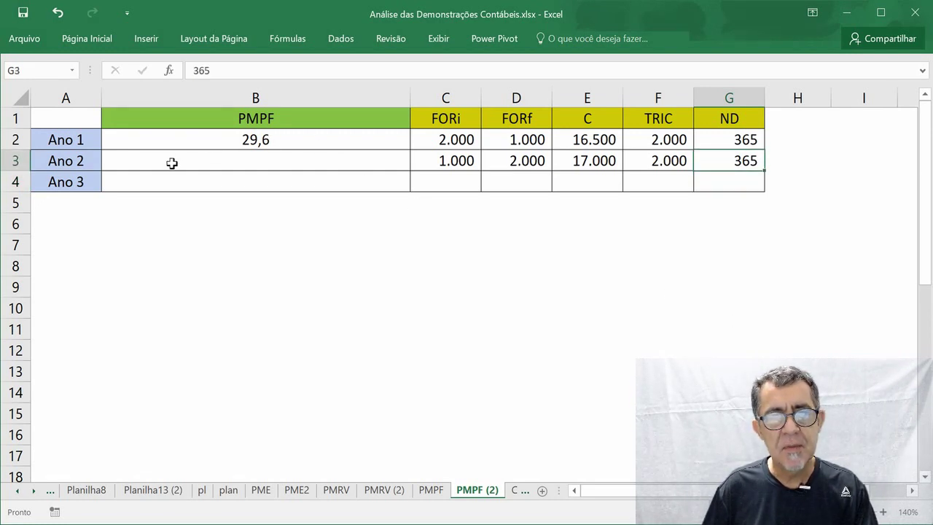
pyautogui.click(278, 143)
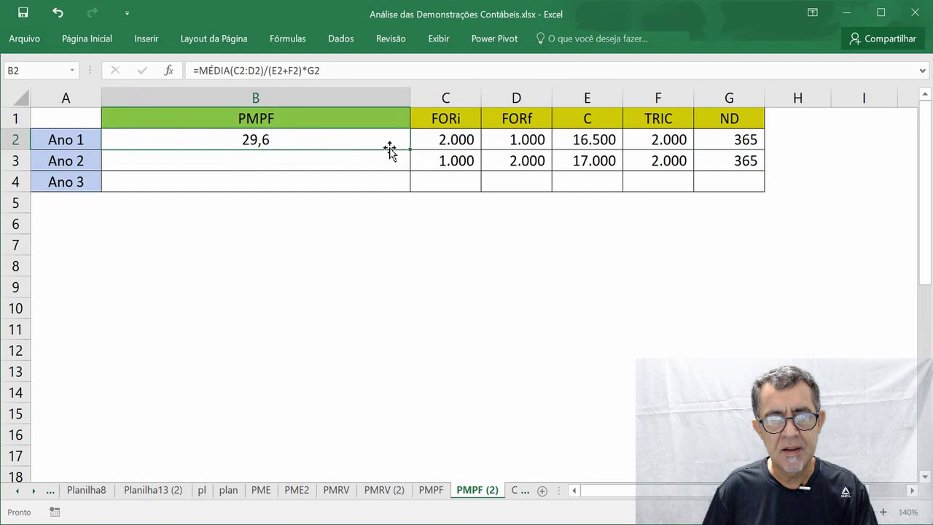
pyautogui.moveTo(408, 148); pyautogui.dragTo(414, 175)
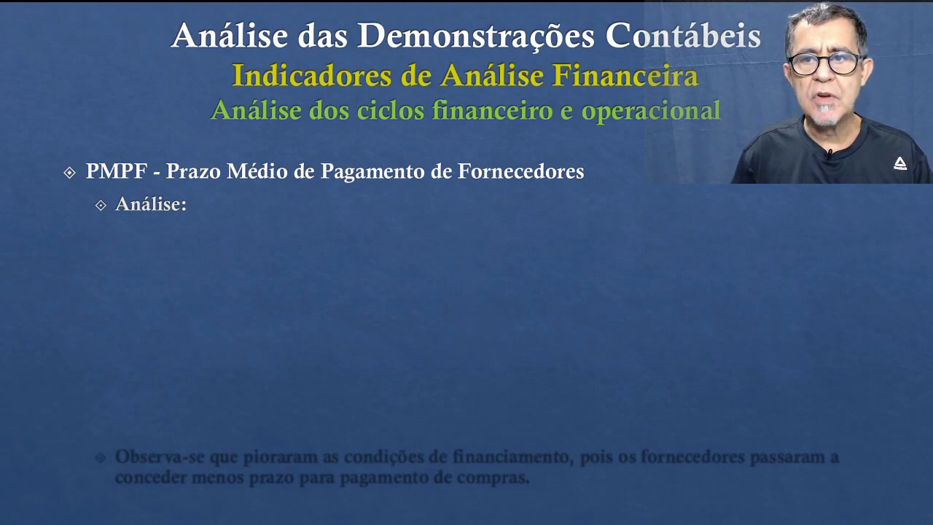
pyautogui.press('Right')
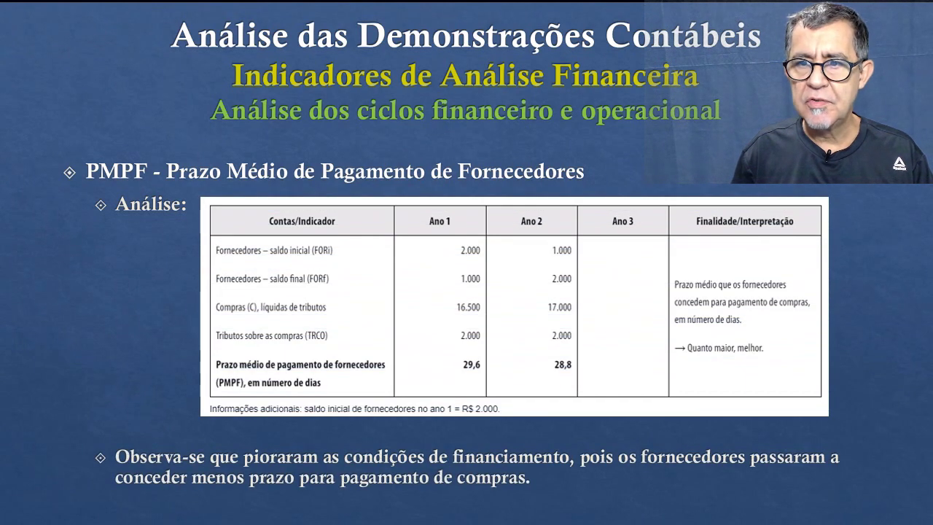
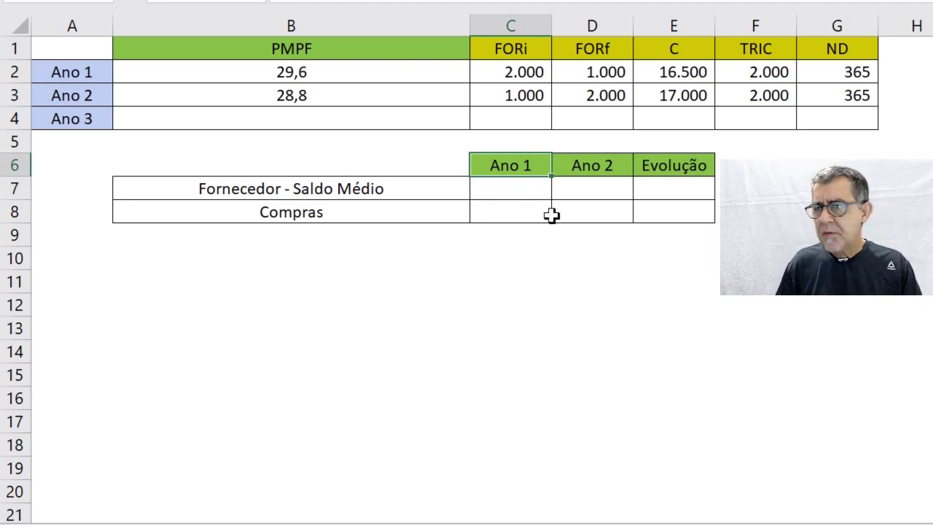
# Step: Calculate the Ano 1 average supplier balance in C7 with the formula =media(C2:D2)
pyautogui.click(516, 185)
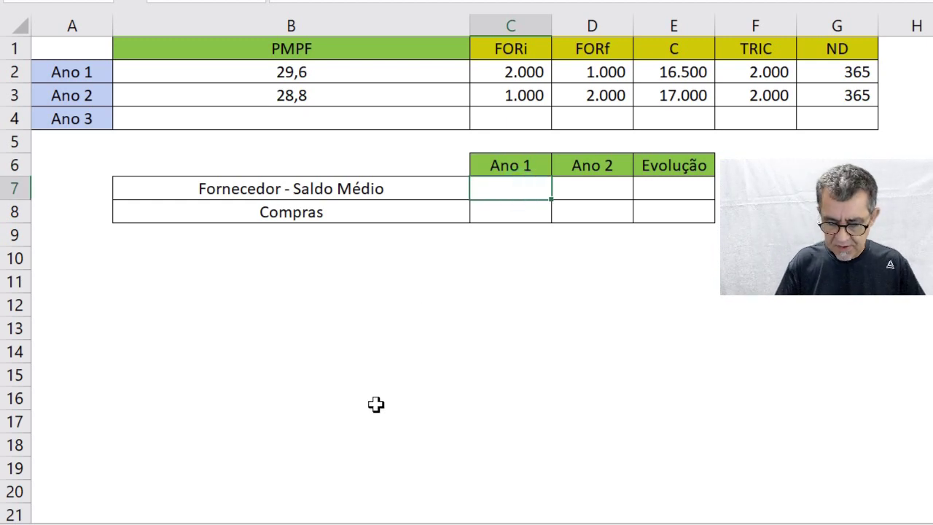
pyautogui.write('=medi')
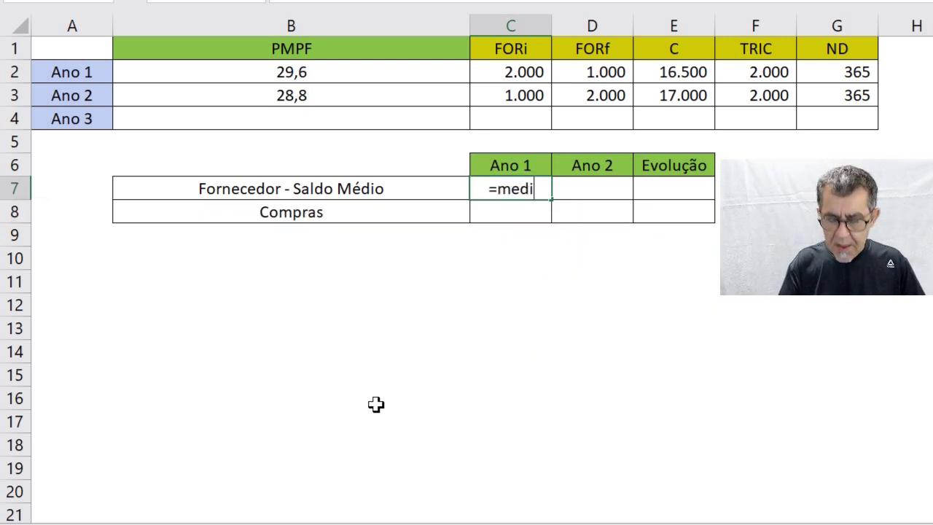
pyautogui.write('a(')
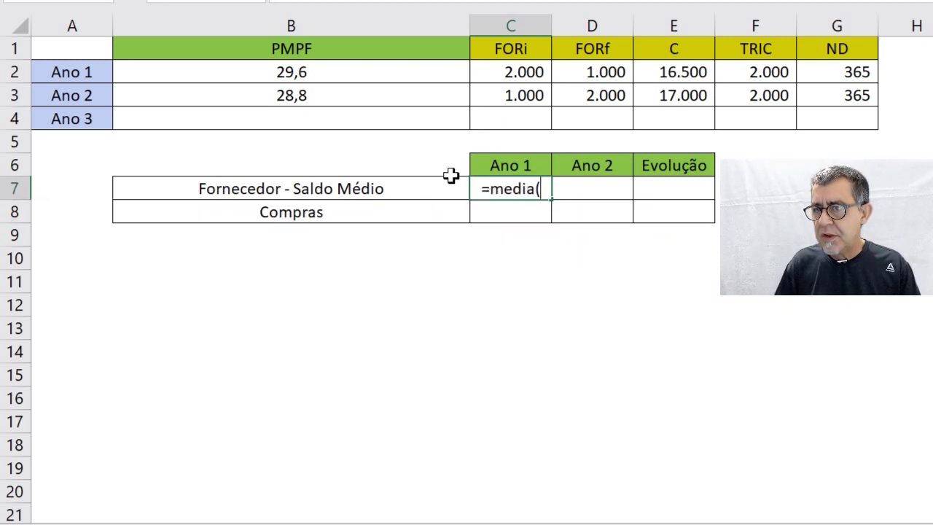
pyautogui.moveTo(513, 70); pyautogui.dragTo(577, 73)
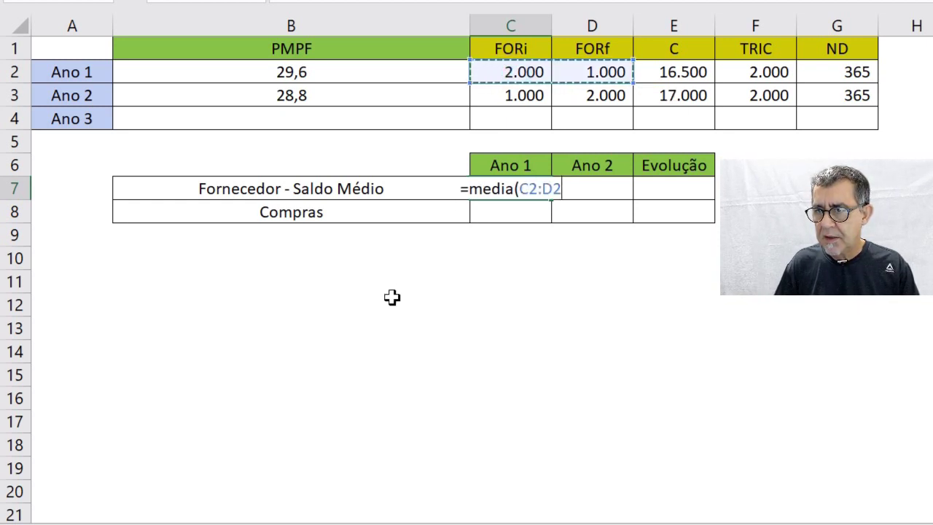
pyautogui.press('Return')
# Step: Calculate the Ano 2 average supplier balance in D7 with the formula =media(C3:D3)
pyautogui.press('Up')
pyautogui.press('Right')
pyautogui.write('=media(')
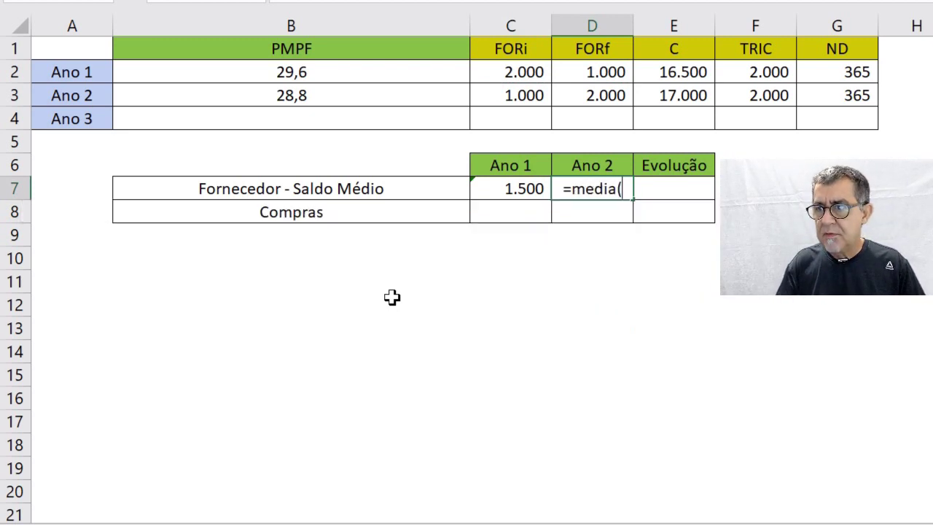
pyautogui.click(512, 95)
pyautogui.click(558, 96)
pyautogui.click(534, 95)
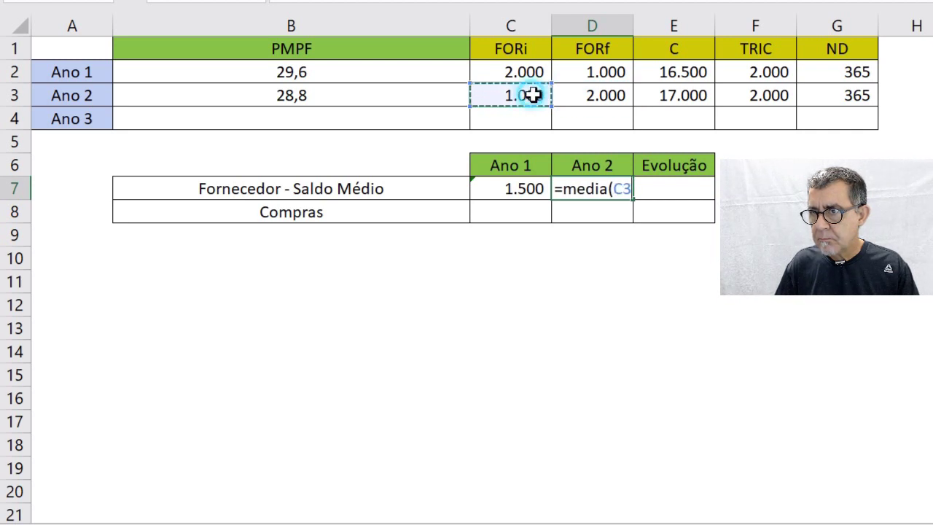
pyautogui.moveTo(534, 95); pyautogui.dragTo(566, 105)
pyautogui.press('Return')
# Step: Calculate the Evolução of the average supplier balance in E7 with the formula =D7/C7-1
pyautogui.press('Up')
pyautogui.press('Right')
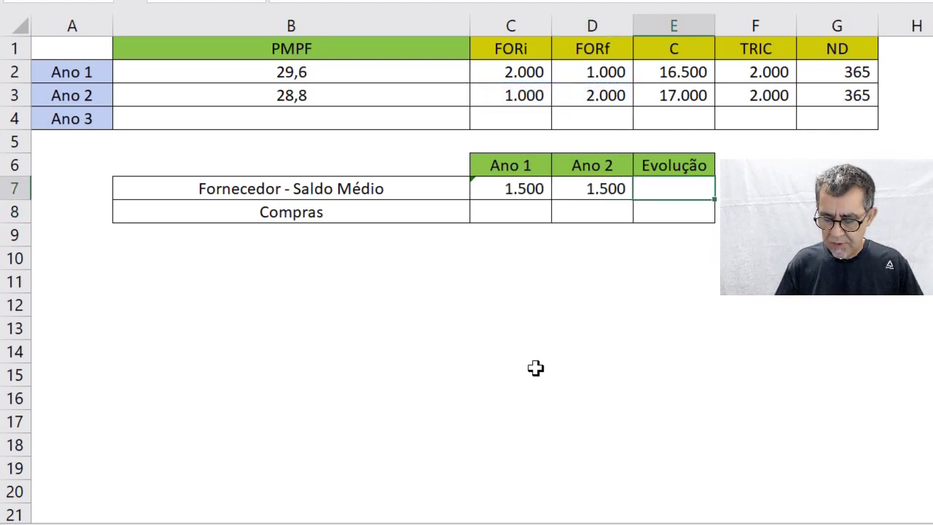
pyautogui.write('=')
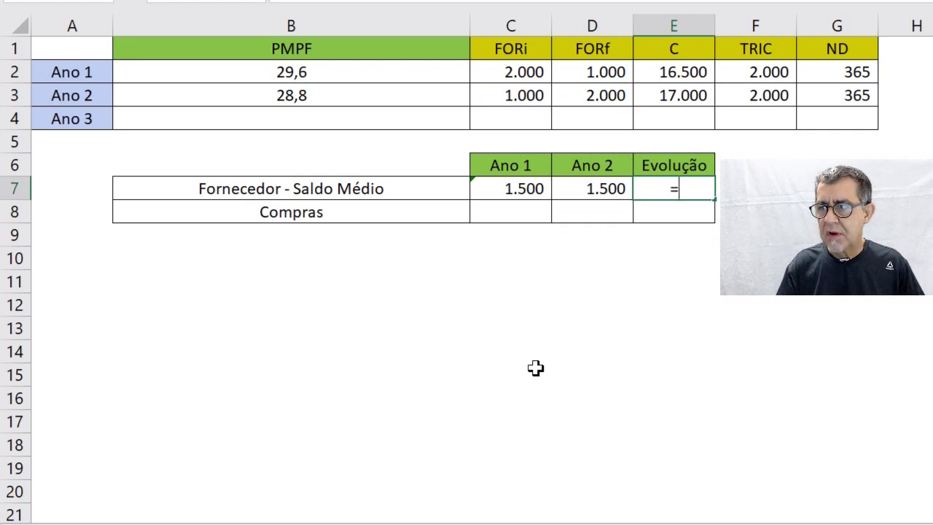
pyautogui.click(589, 186)
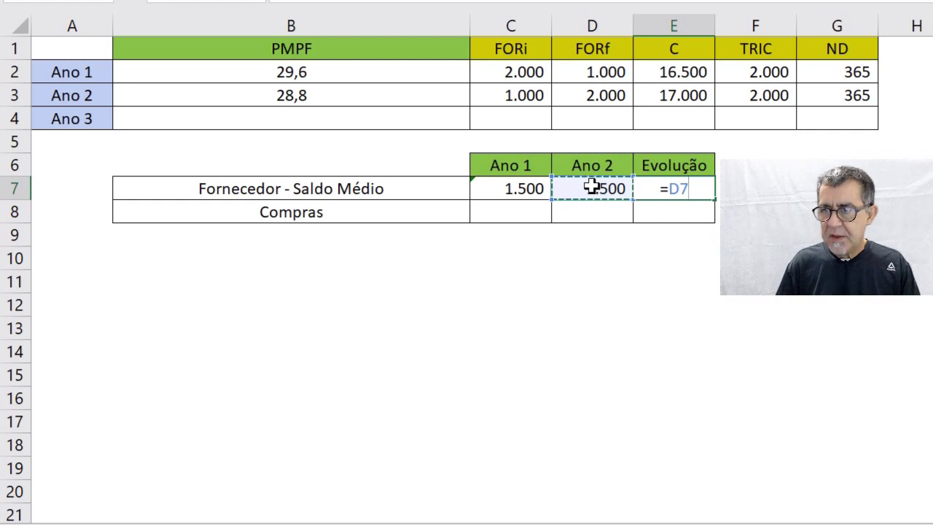
pyautogui.write('/')
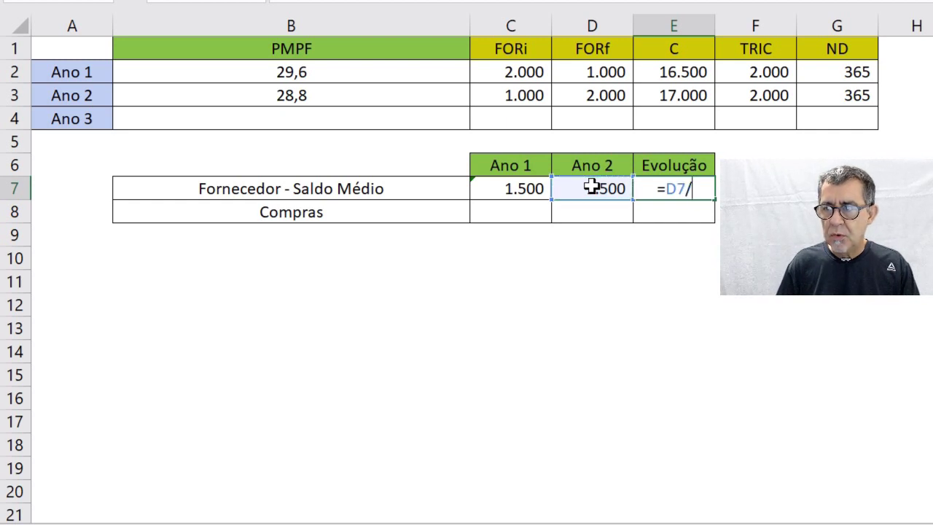
pyautogui.click(514, 193)
pyautogui.write('-1')
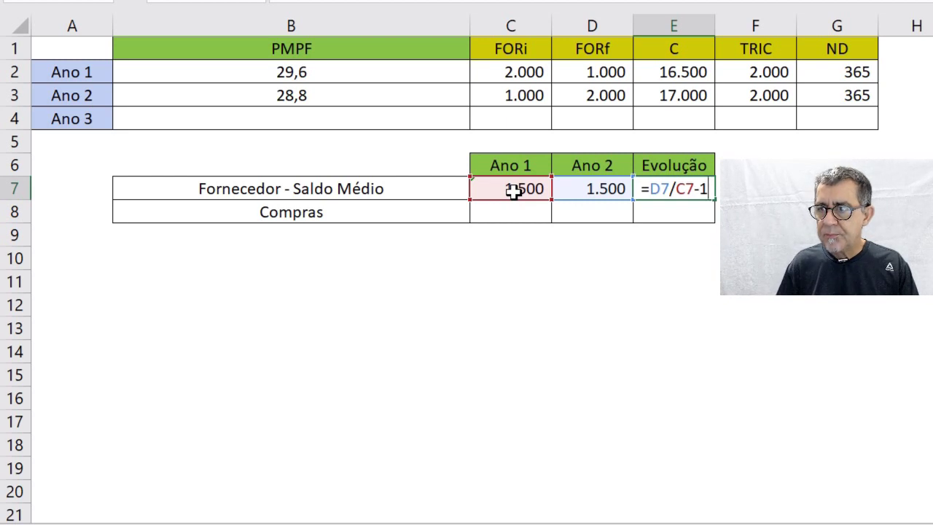
pyautogui.press('Return')
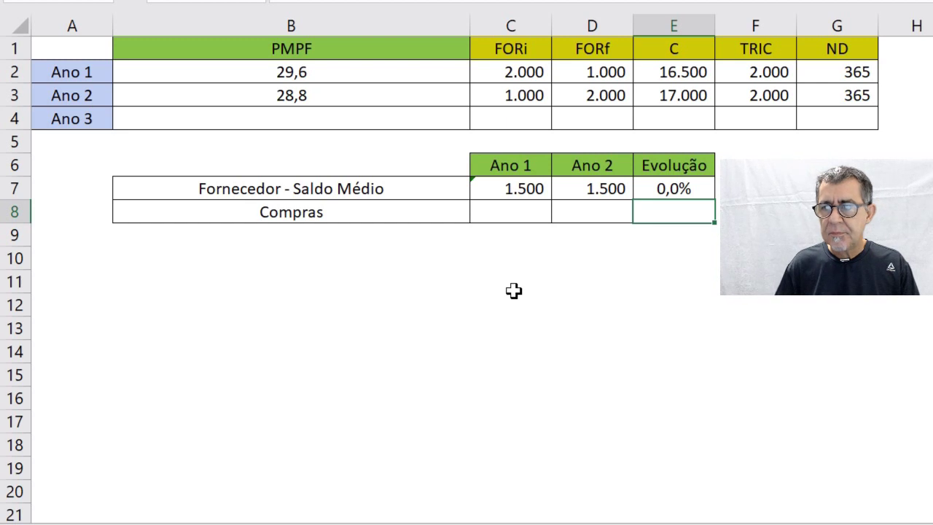
# Step: Link the Compras cells C8 and D8 to the Ano 1 and Ano 2 purchases in E2 and E3
pyautogui.press('Left')
pyautogui.press('Left')
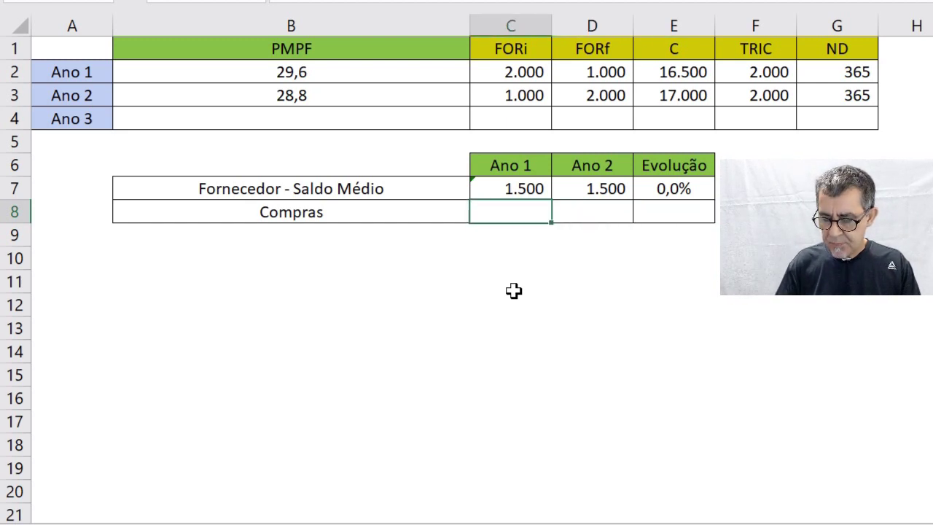
pyautogui.write('=')
pyautogui.click(692, 78)
pyautogui.press('Return')
pyautogui.press('Up')
pyautogui.press('Right')
pyautogui.write('=')
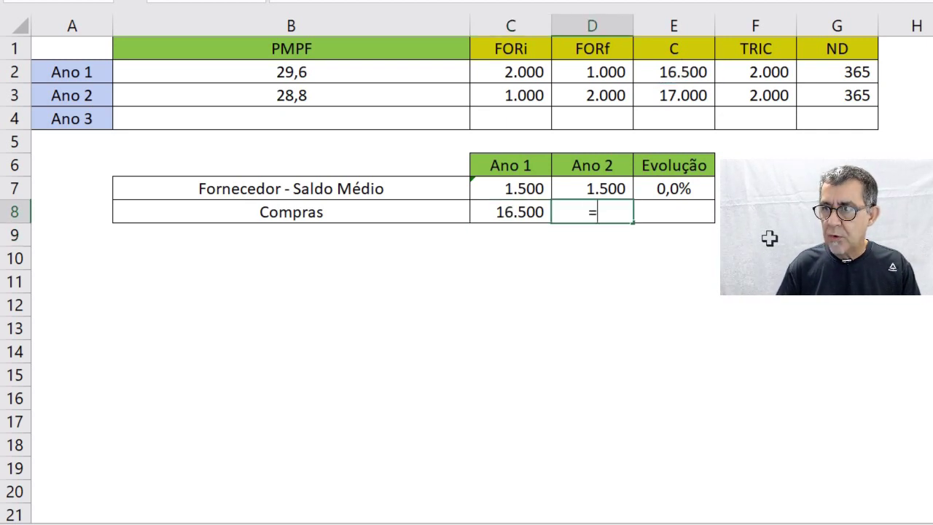
pyautogui.click(700, 100)
pyautogui.press('Return')
# Step: Copy the Evolução formula from E7 down to the Compras cell E8
pyautogui.press('Up')
pyautogui.press('Right')
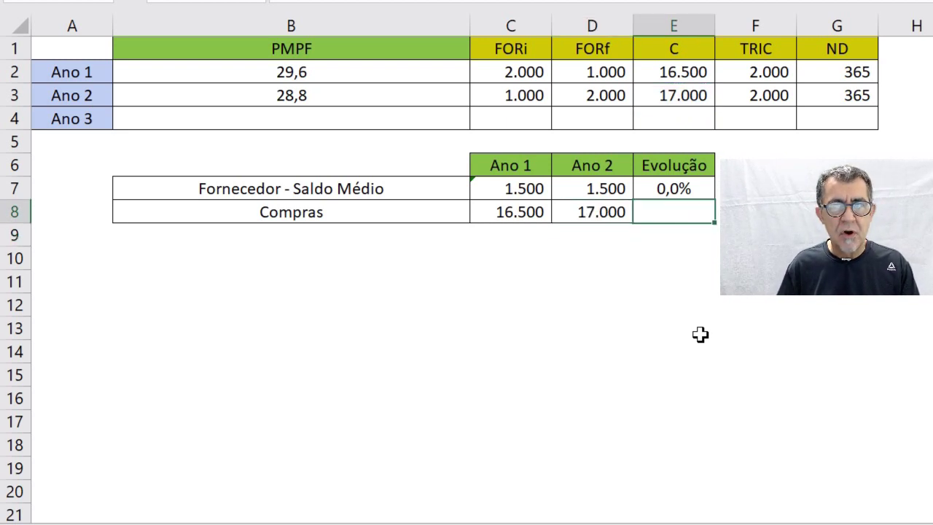
pyautogui.click(713, 188)
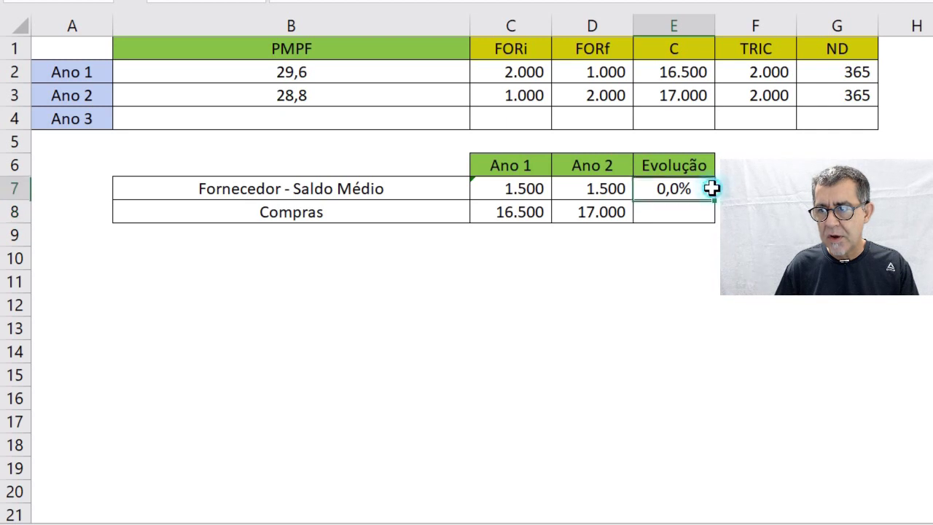
pyautogui.moveTo(714, 200); pyautogui.dragTo(715, 222)
pyautogui.click(685, 212)
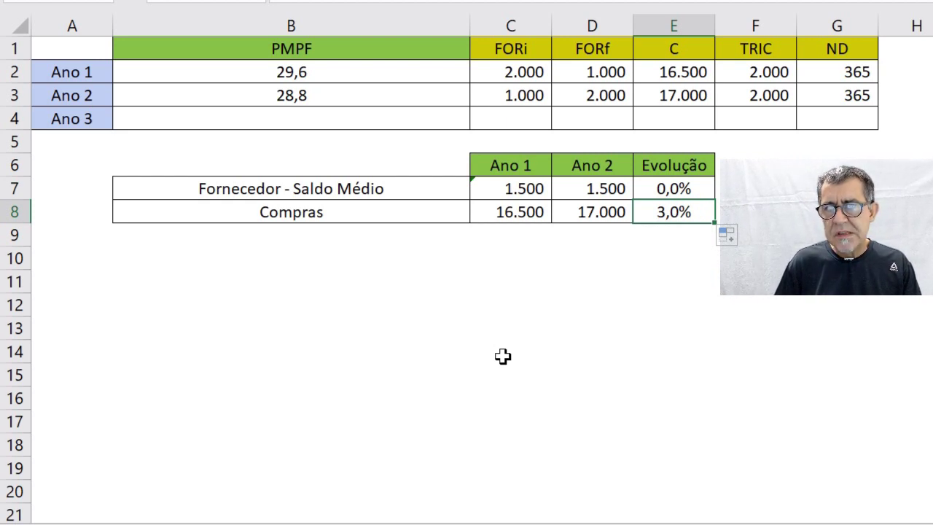
pyautogui.press('Down')
pyautogui.press('Down')
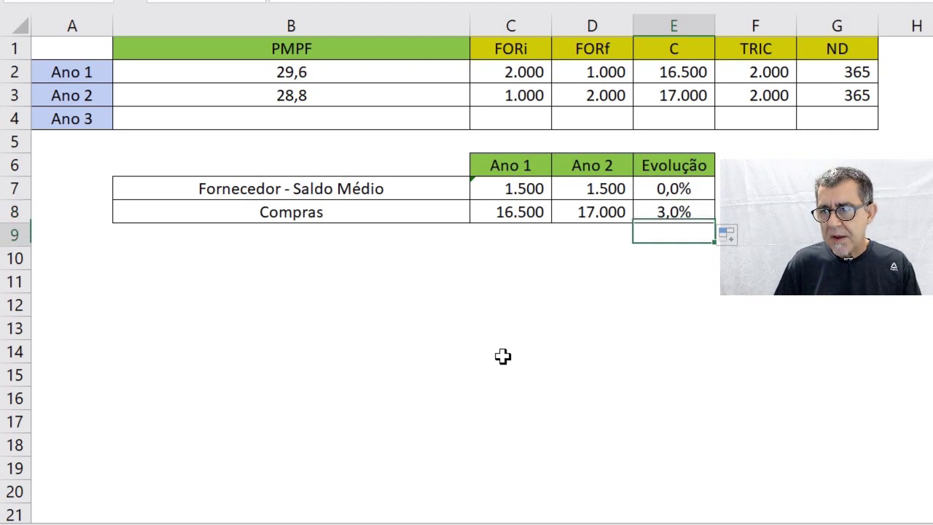
pyautogui.press('Left')
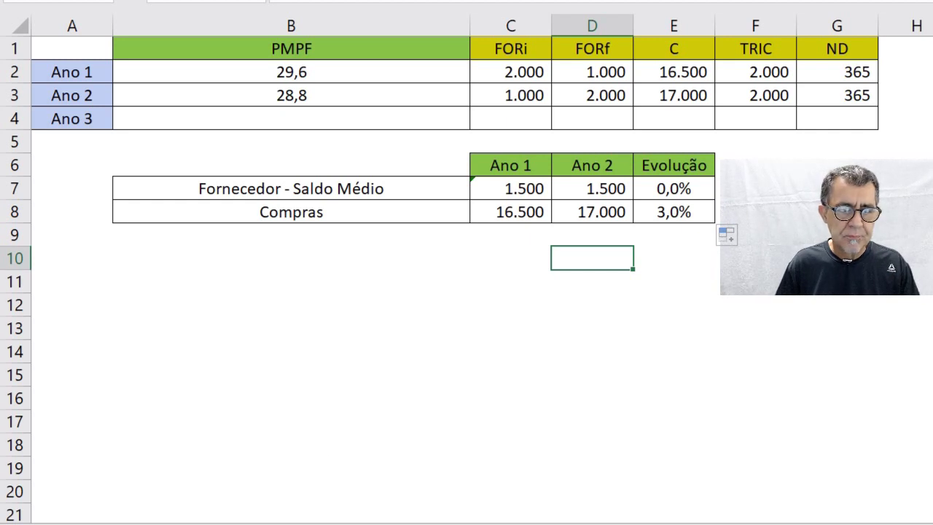
# Step: On the sheet with the second comparison table, enter =C7 in C11 and fill it down to the Compras cell C12
pyautogui.click(379, 523)
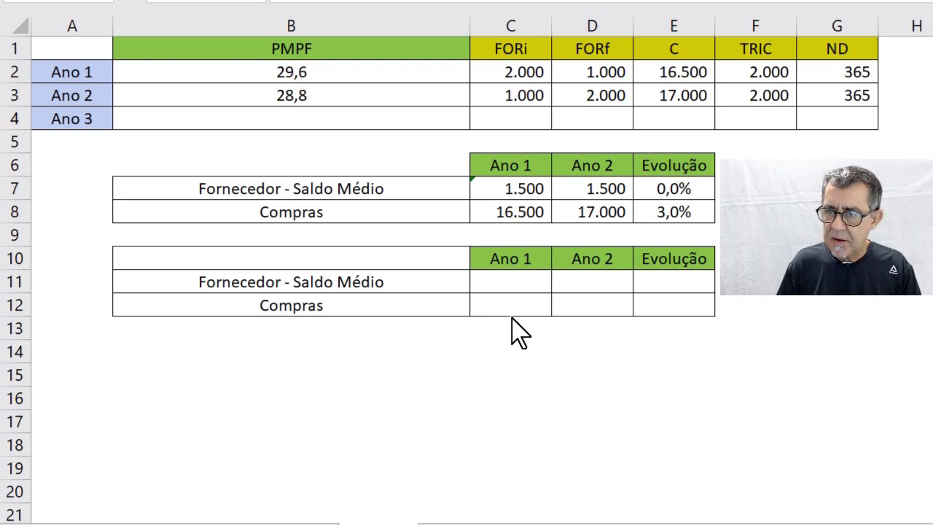
pyautogui.click(500, 277)
pyautogui.write('=')
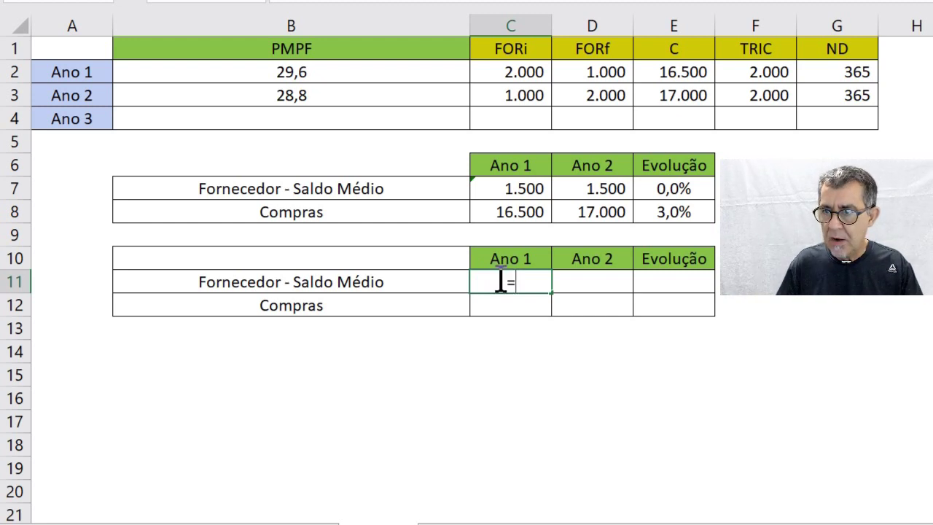
pyautogui.click(487, 187)
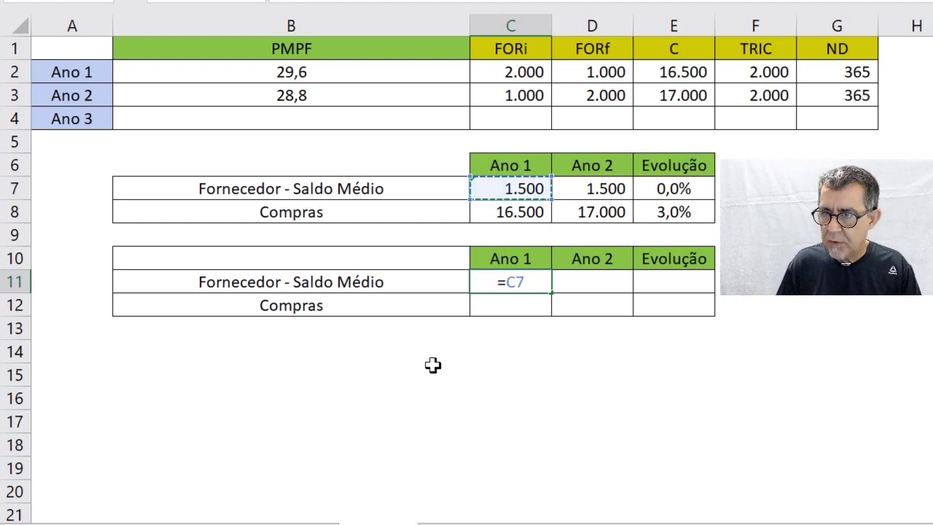
pyautogui.press('Return')
pyautogui.press('Up')
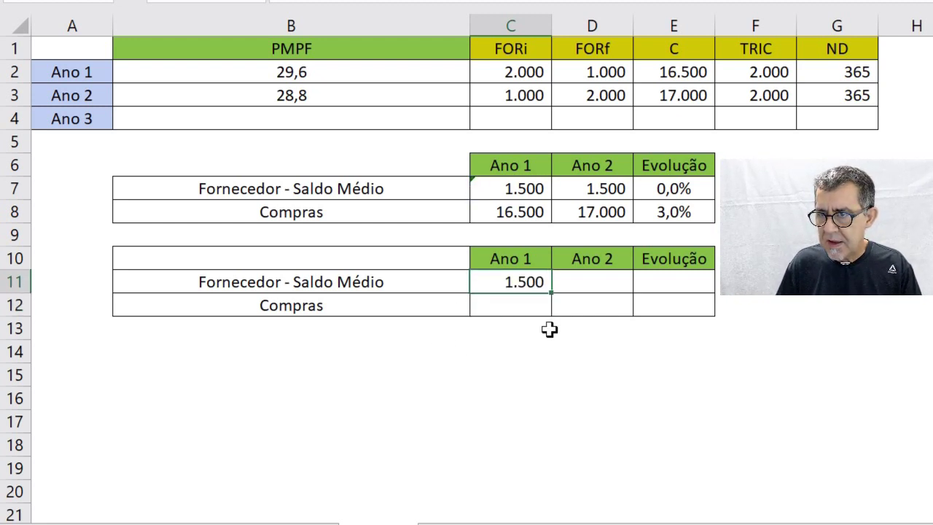
pyautogui.moveTo(551, 291); pyautogui.dragTo(550, 309)
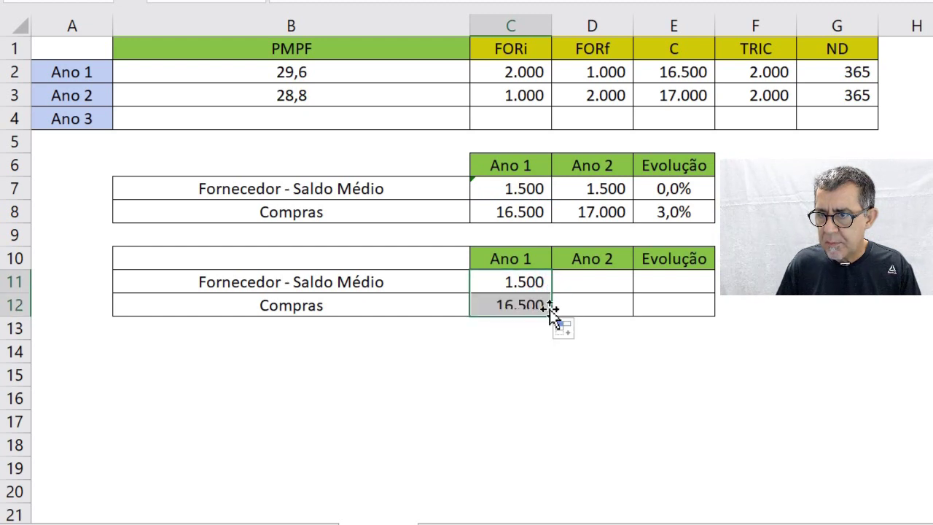
# Step: Link the Ano 2 Compras cell D12 of the second table to the first table with the formula =D8
pyautogui.click(594, 307)
pyautogui.doubleClick(592, 306)
pyautogui.write('=')
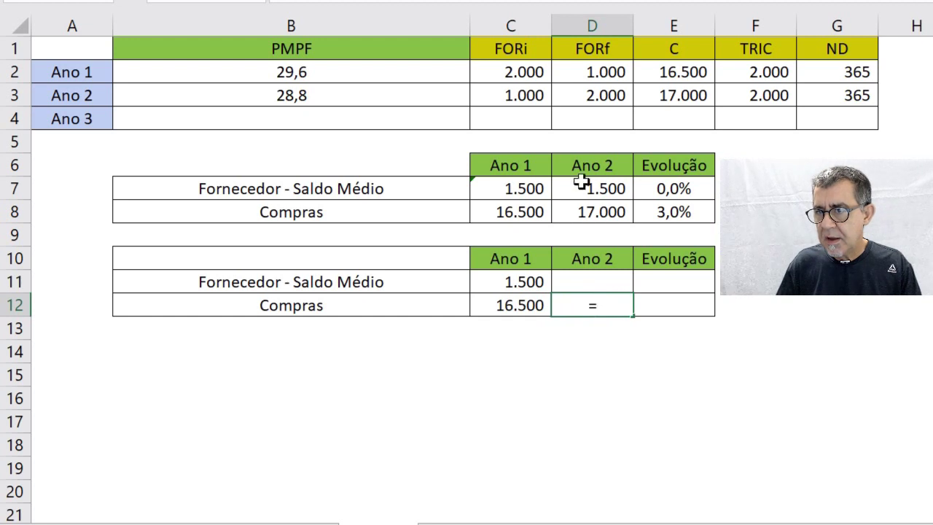
pyautogui.click(587, 212)
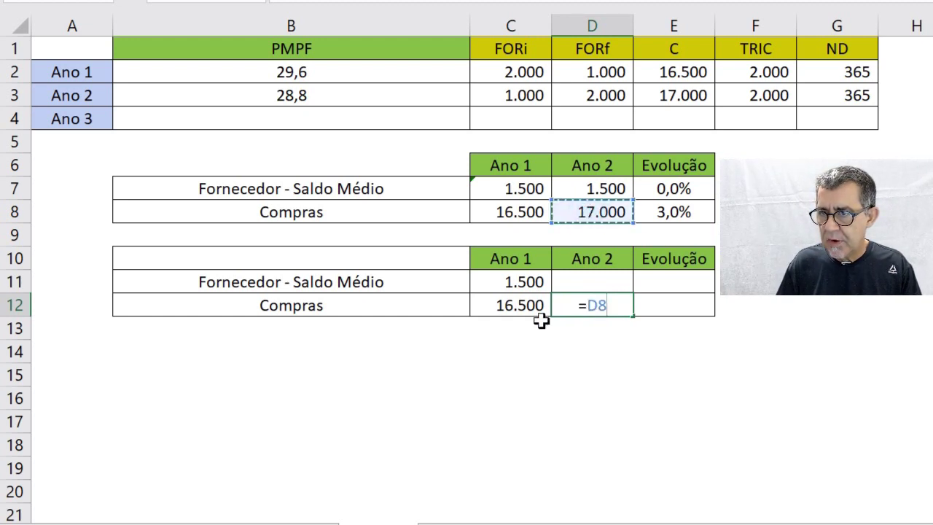
pyautogui.press('Return')
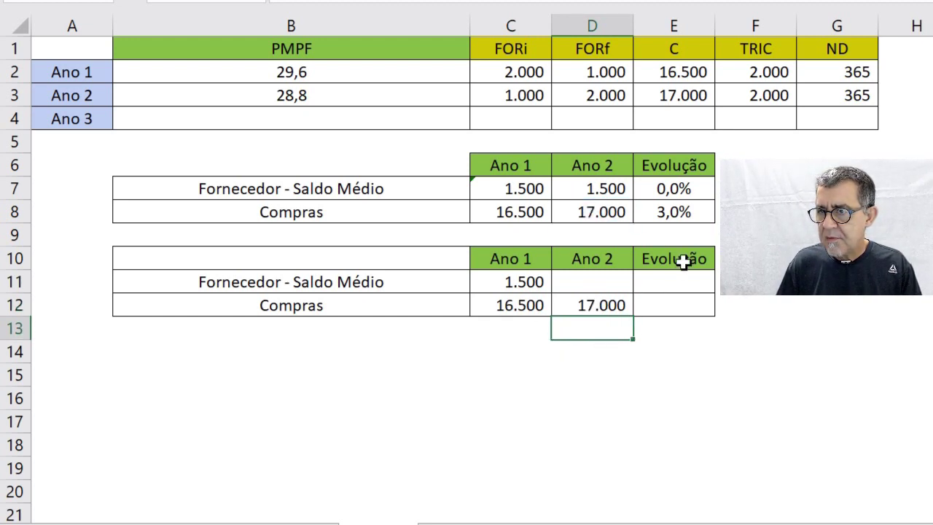
# Step: Copy the Evolução formula from E7 into E11:E12 of the second table
pyautogui.click(684, 211)
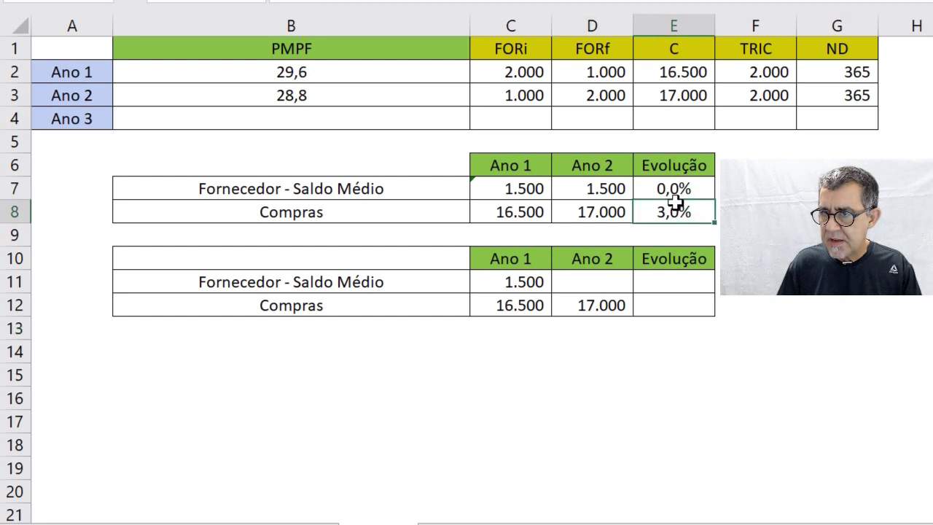
pyautogui.click(671, 188)
pyautogui.hotkey('ctrl', 'c')
pyautogui.moveTo(665, 278); pyautogui.dragTo(673, 302)
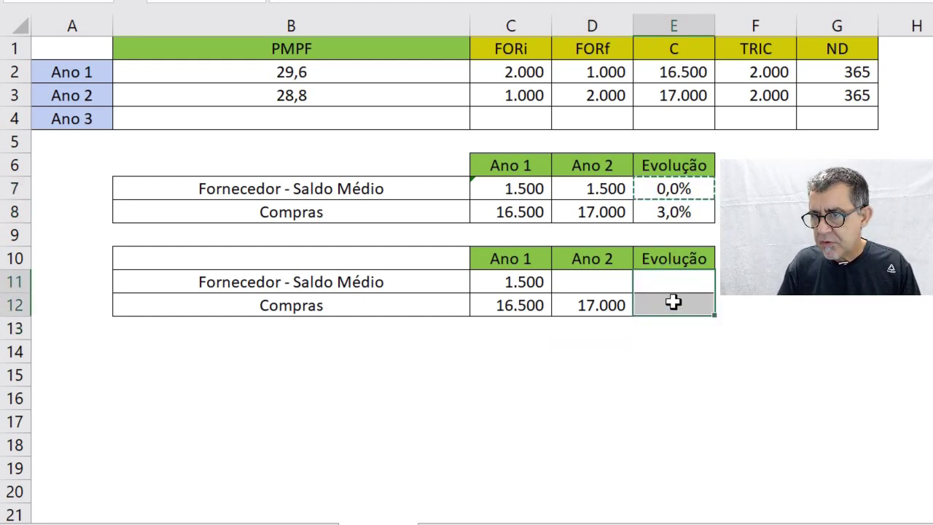
pyautogui.hotkey('ctrl', 'v')
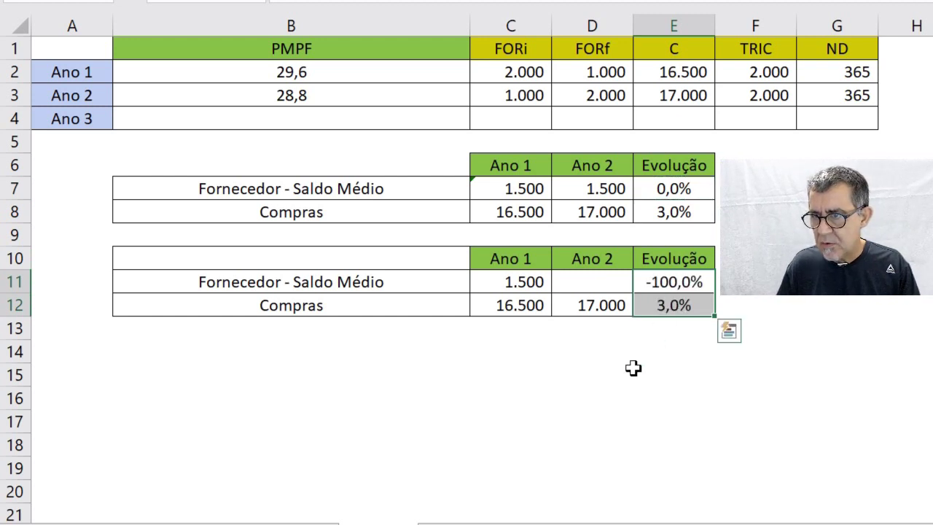
# Step: Replace the supplier Evolução formula in E11 of the second table with the value 3%
pyautogui.press('Up')
pyautogui.press('Down')
pyautogui.press('Left')
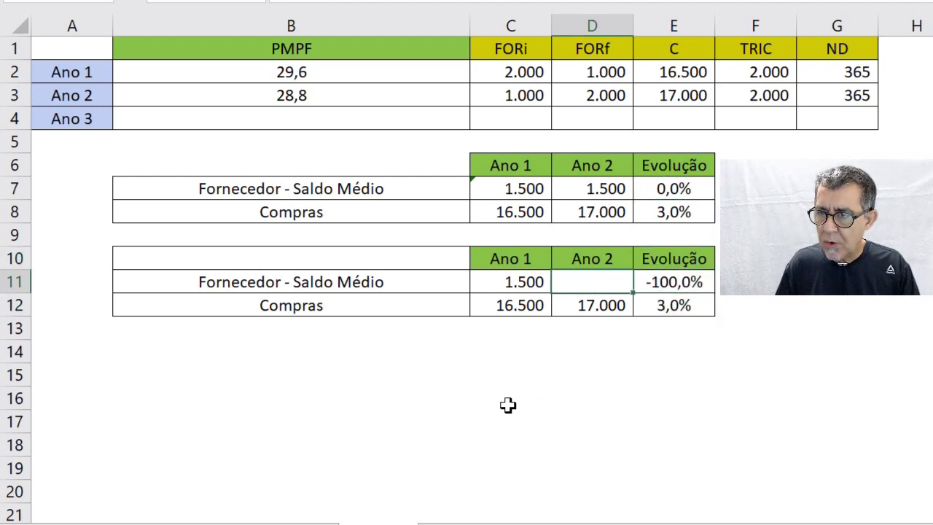
pyautogui.press('Right')
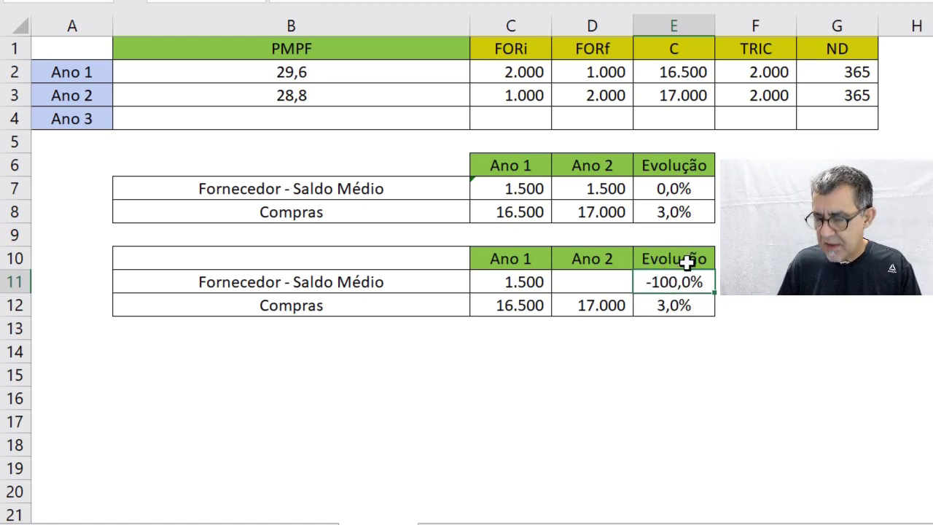
pyautogui.write('3%')
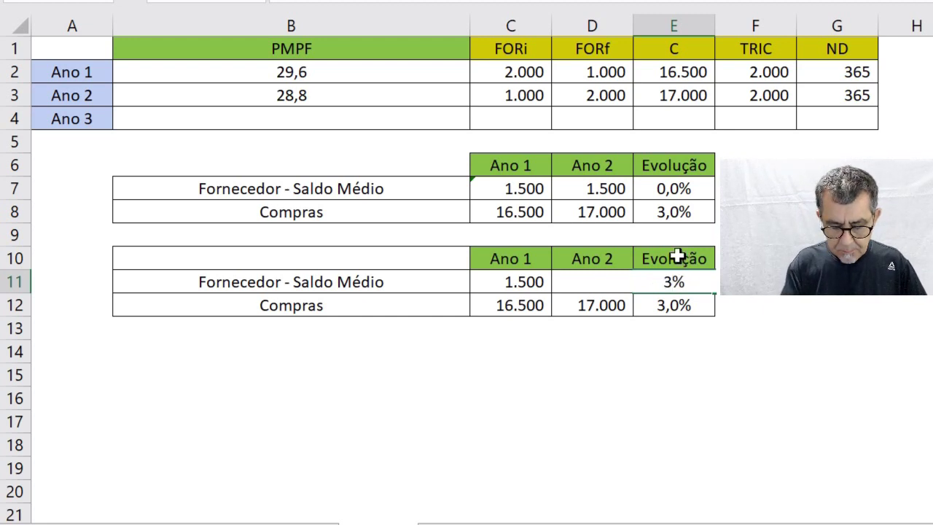
pyautogui.press('Return')
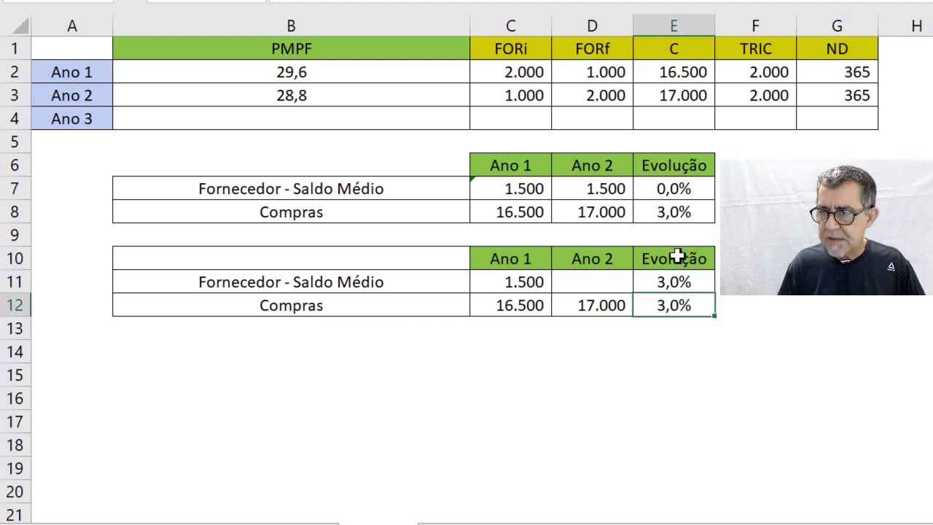
# Step: Calculate the Ano 2 average supplier balance in D11 of the second table with the formula =(E11+1)*C11
pyautogui.press('Up')
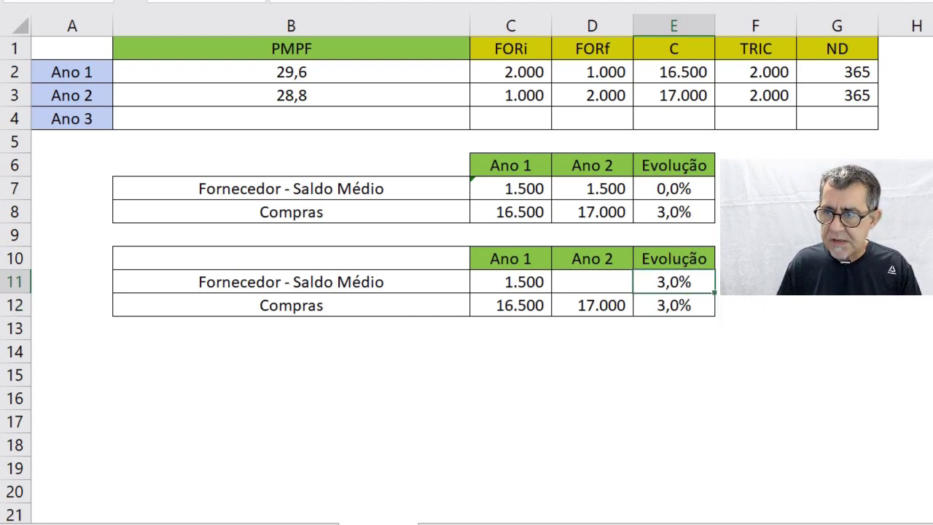
pyautogui.press('Left')
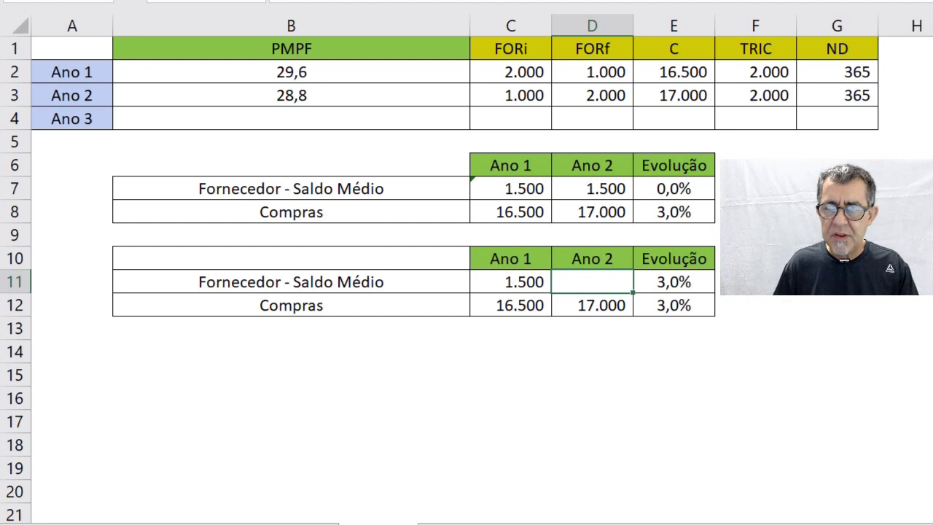
pyautogui.write('=(')
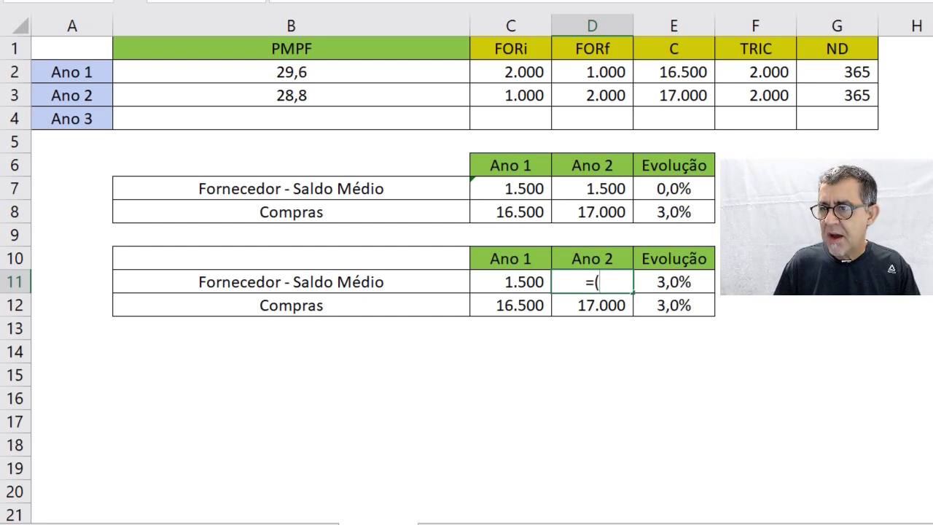
pyautogui.click(658, 284)
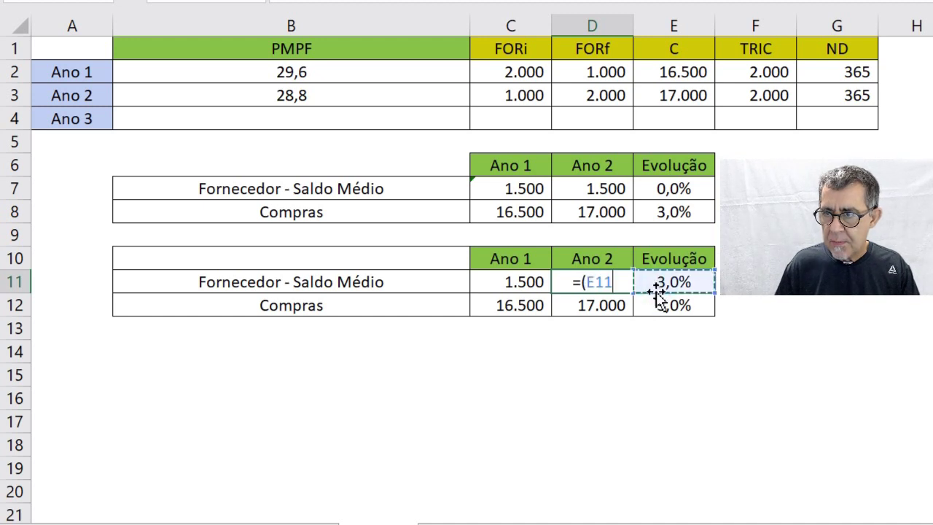
pyautogui.write('+1')
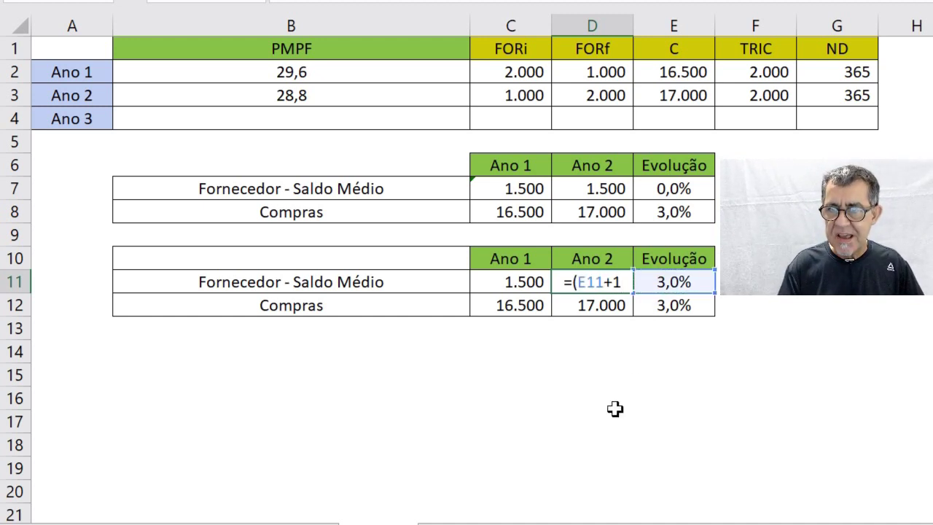
pyautogui.write(')')
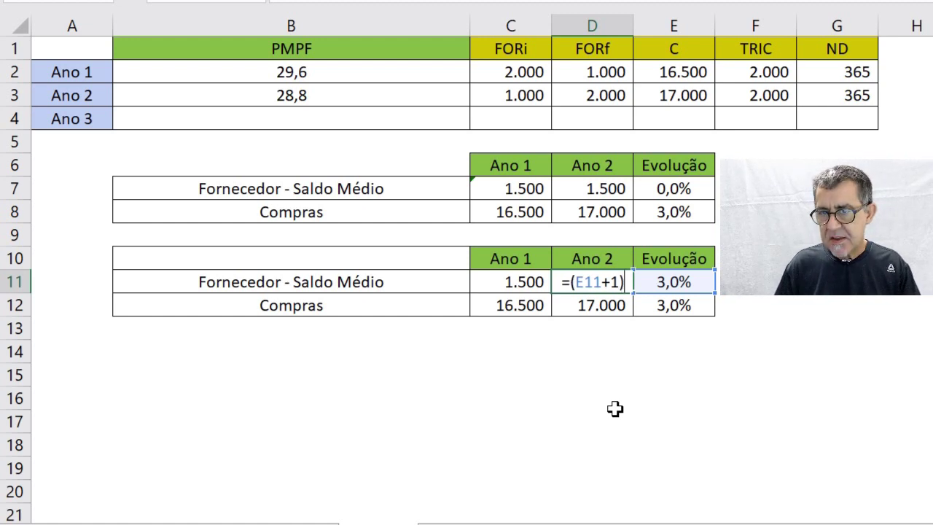
pyautogui.write('*')
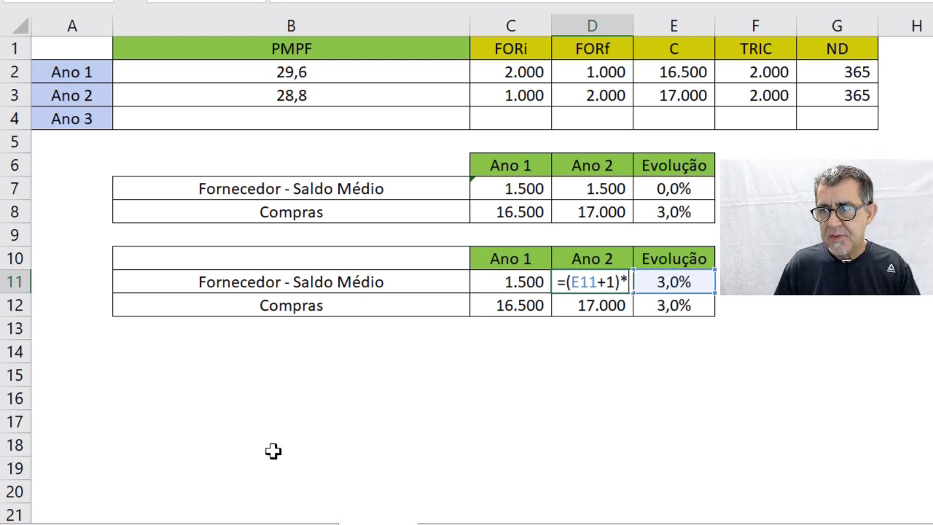
pyautogui.click(485, 289)
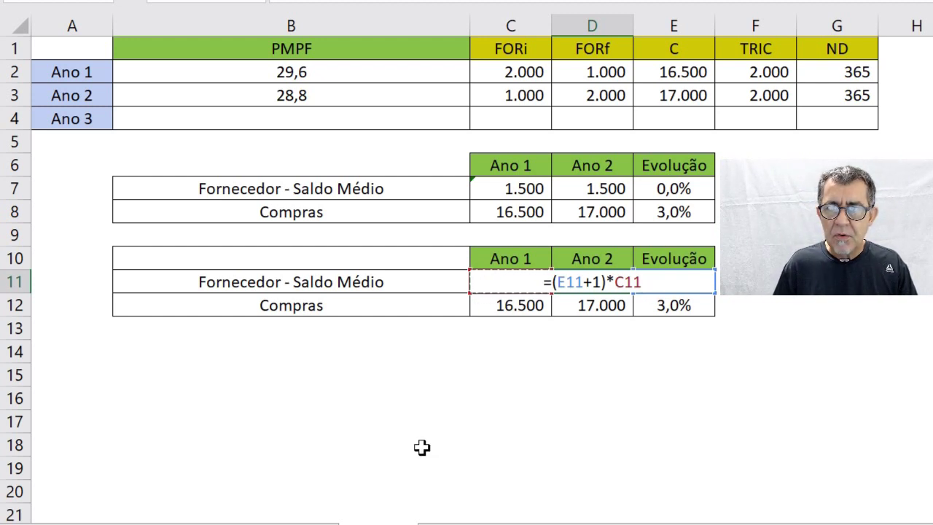
pyautogui.press('Return')
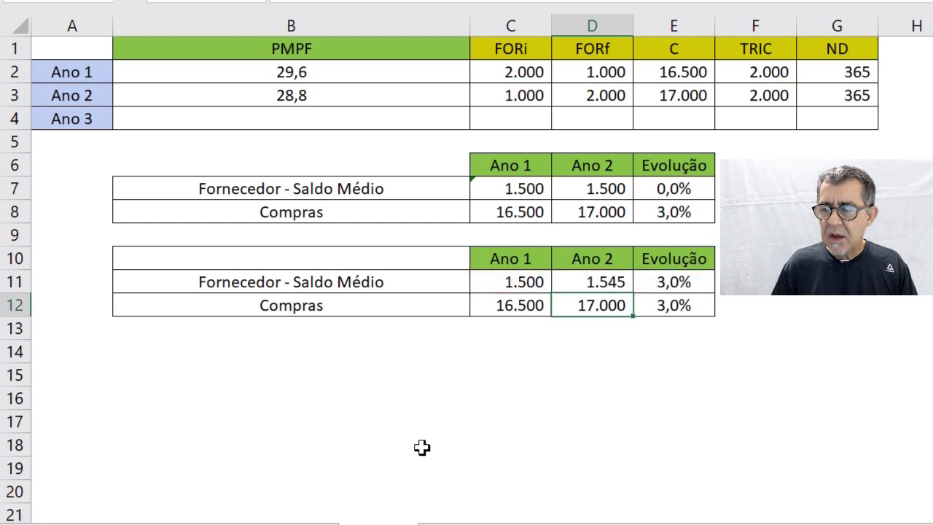
pyautogui.press('Up')
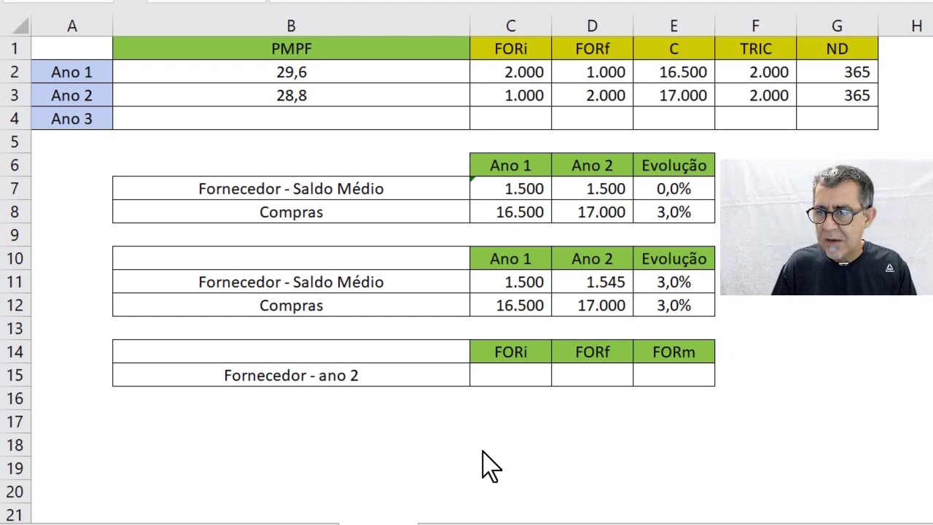
# Step: Link the FORi cell C15 of the Fornecedor - ano 2 table to the Ano 2 initial balance with =C3
pyautogui.click(510, 377)
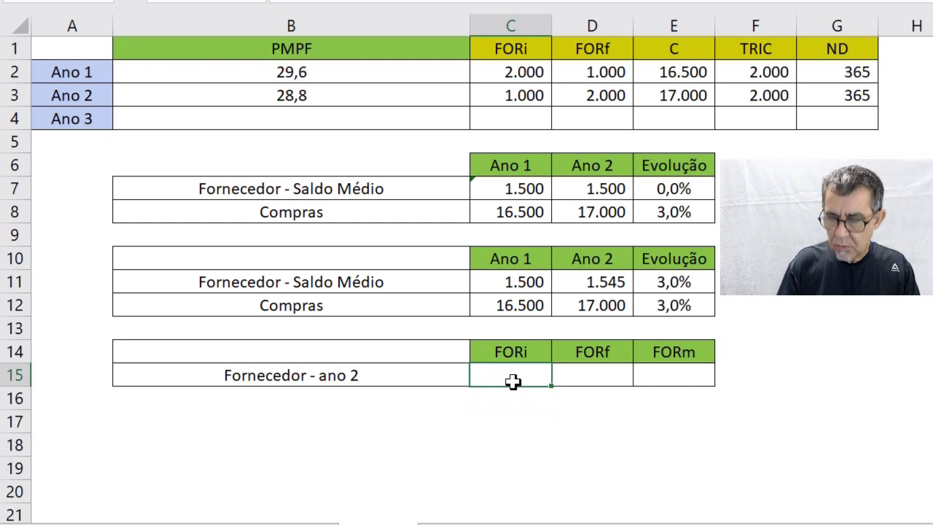
pyautogui.write('=')
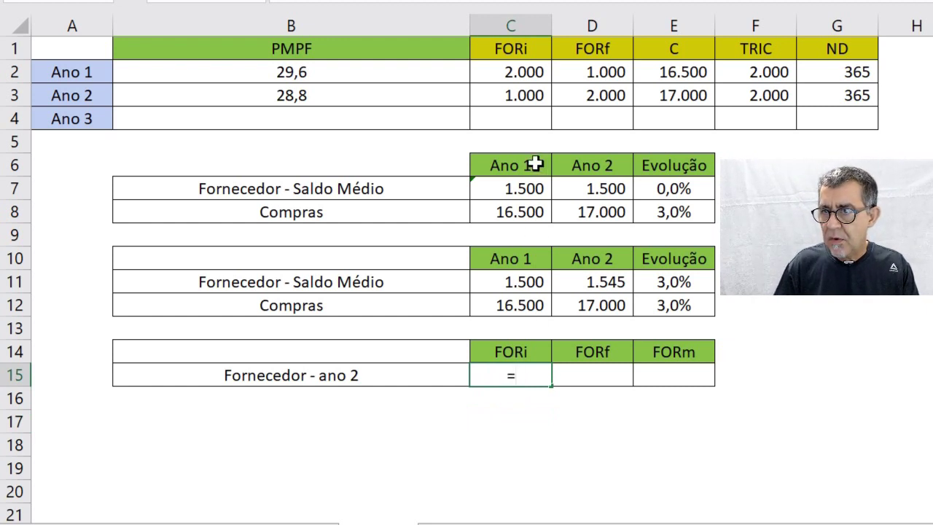
pyautogui.click(514, 99)
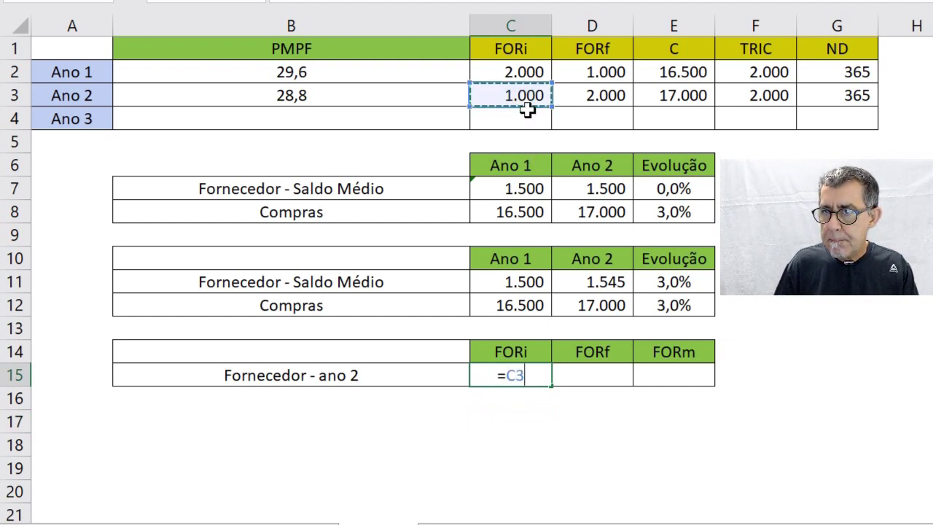
pyautogui.press('Return')
pyautogui.press('Up')
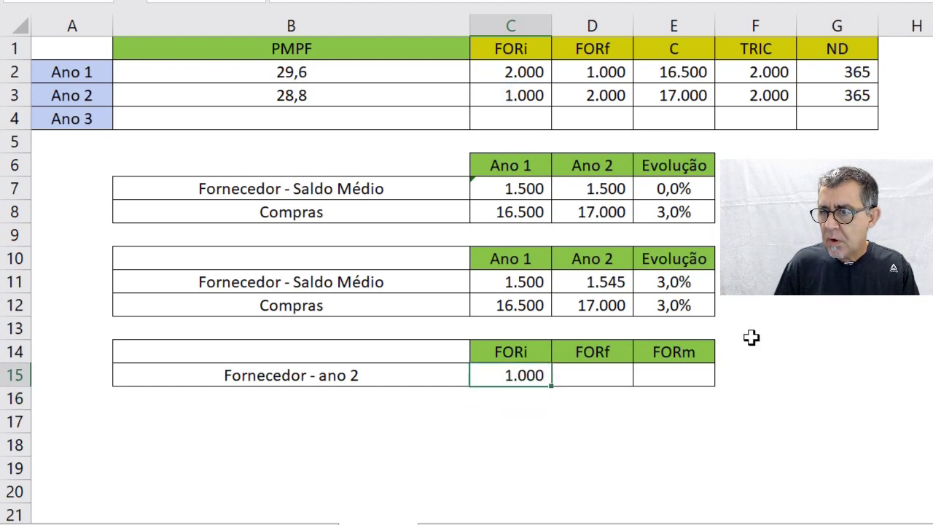
# Step: Link the FORm cell E15 of the Fornecedor - ano 2 table to the projected average balance with =D11
pyautogui.press('Right')
pyautogui.press('Right')
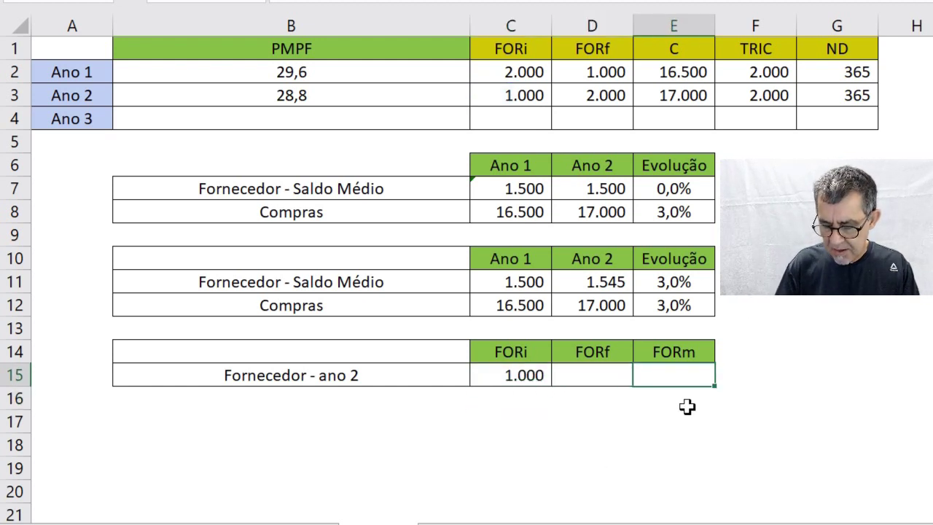
pyautogui.write('=')
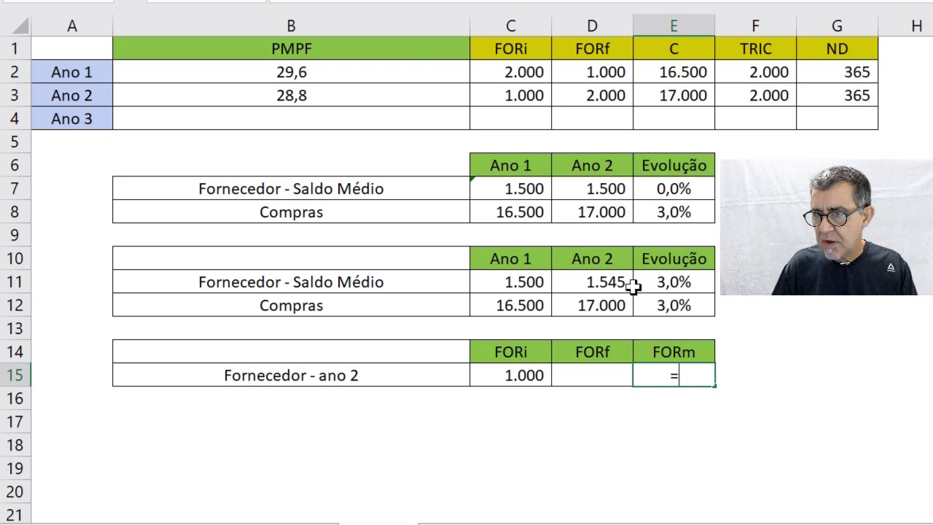
pyautogui.click(606, 281)
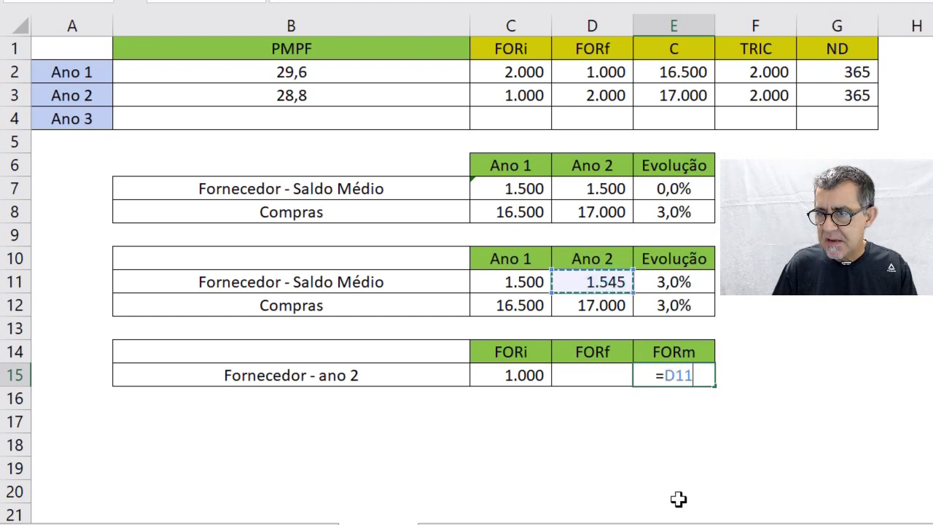
pyautogui.press('Return')
pyautogui.press('Up')
# Step: Calculate the final supplier balance FORf in D15 with the formula =E15*2-C15
pyautogui.press('Left')
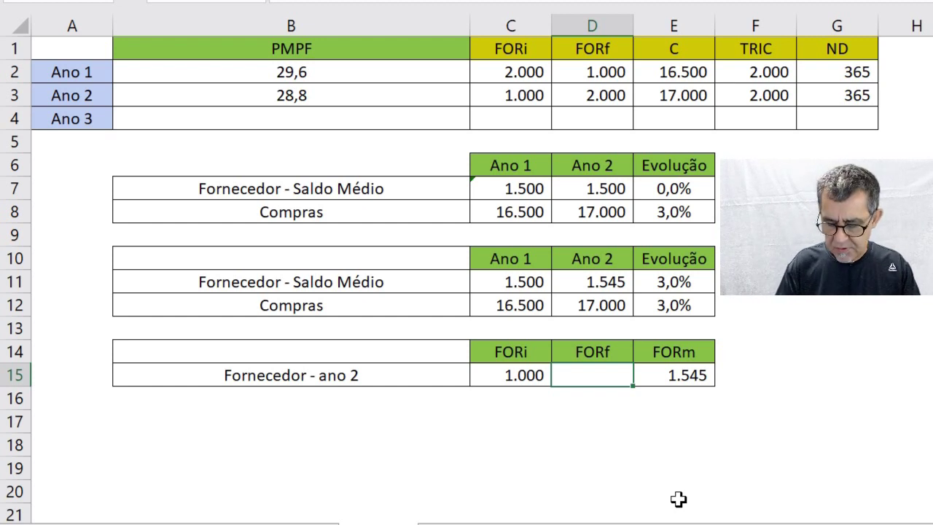
pyautogui.write('=')
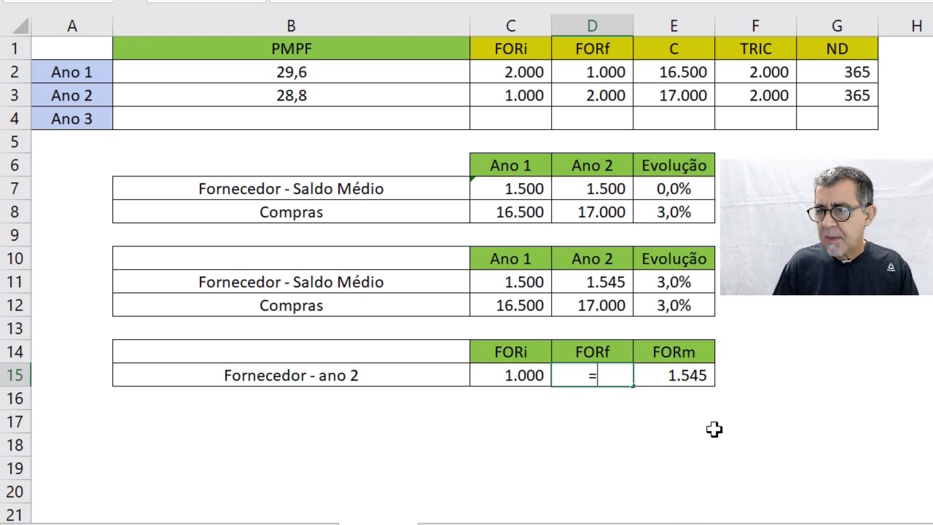
pyautogui.click(682, 379)
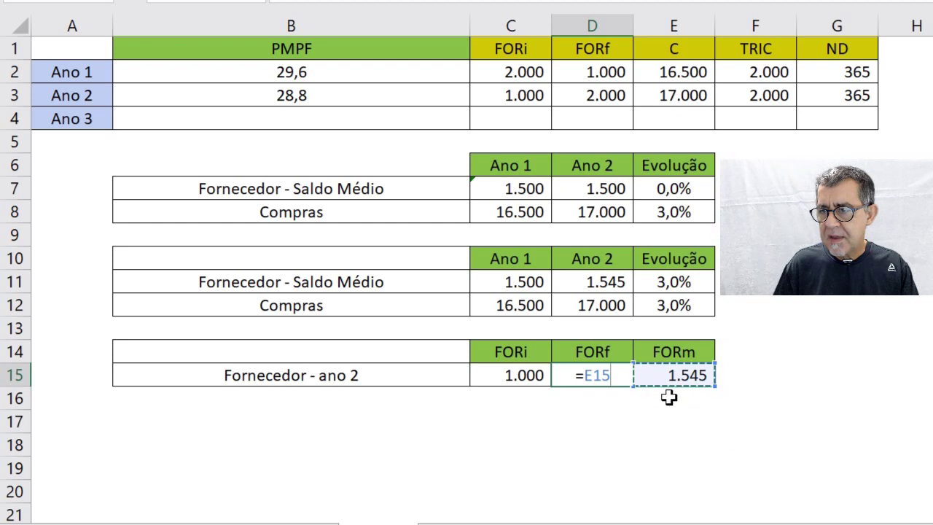
pyautogui.write('*')
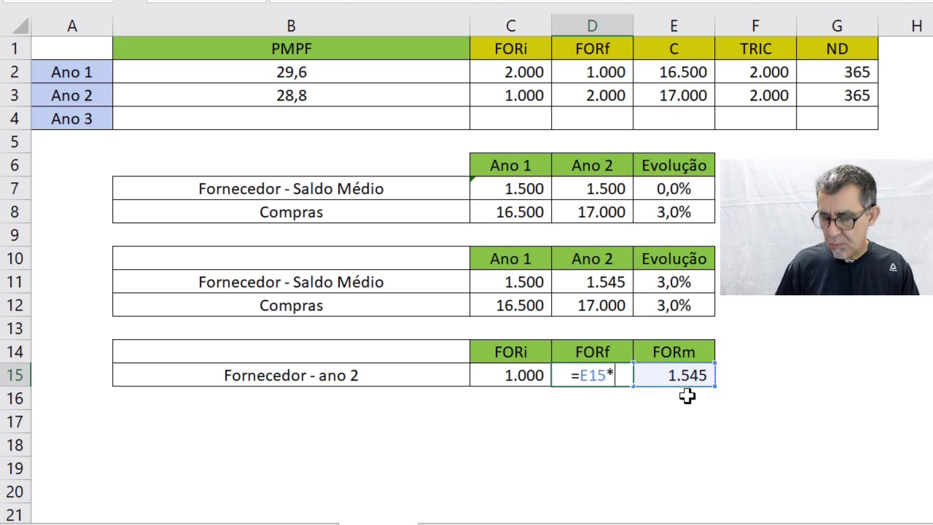
pyautogui.write('2')
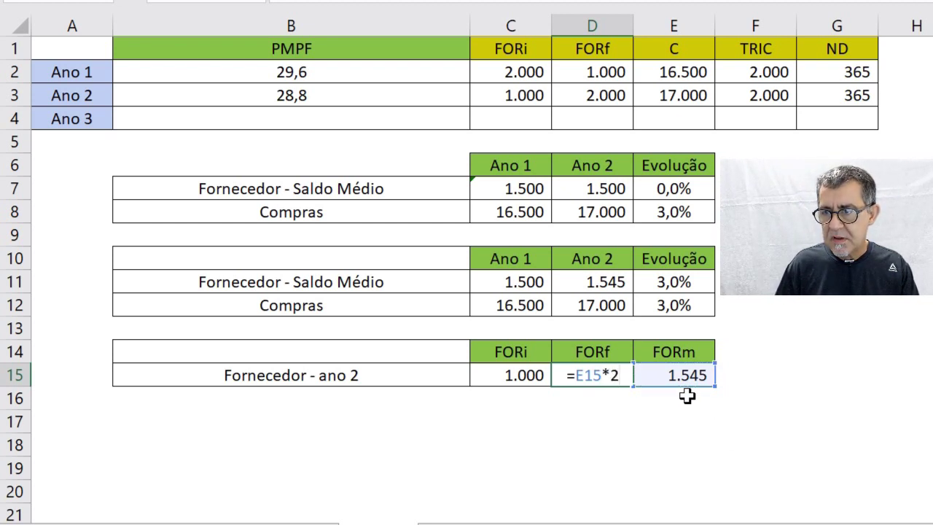
pyautogui.write('-')
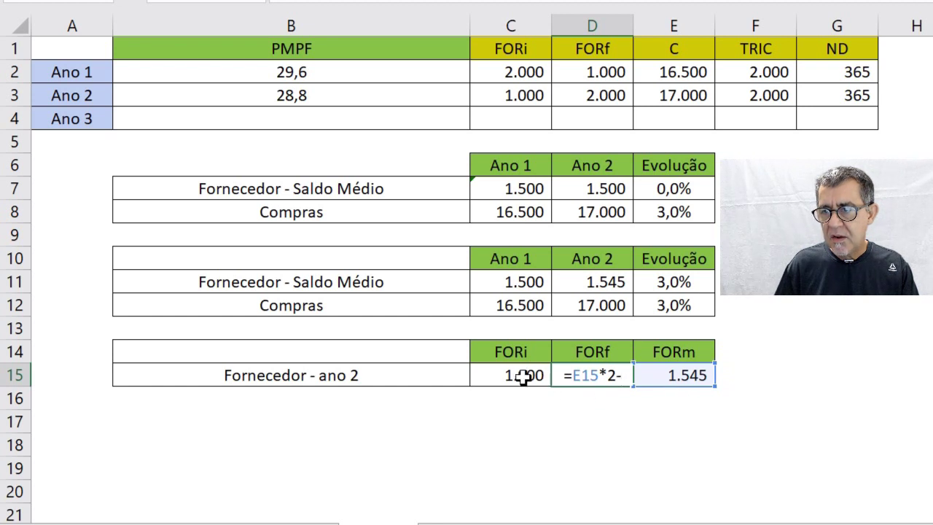
pyautogui.click(520, 375)
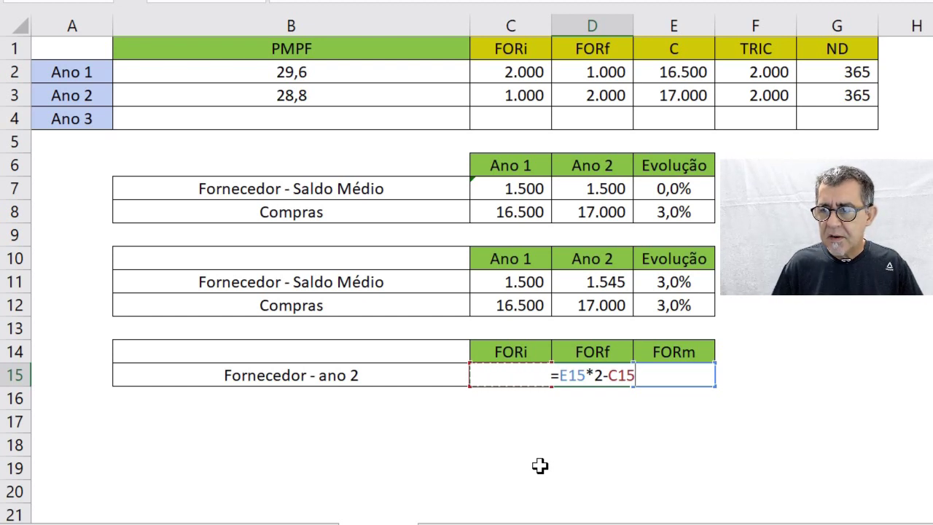
pyautogui.press('Return')
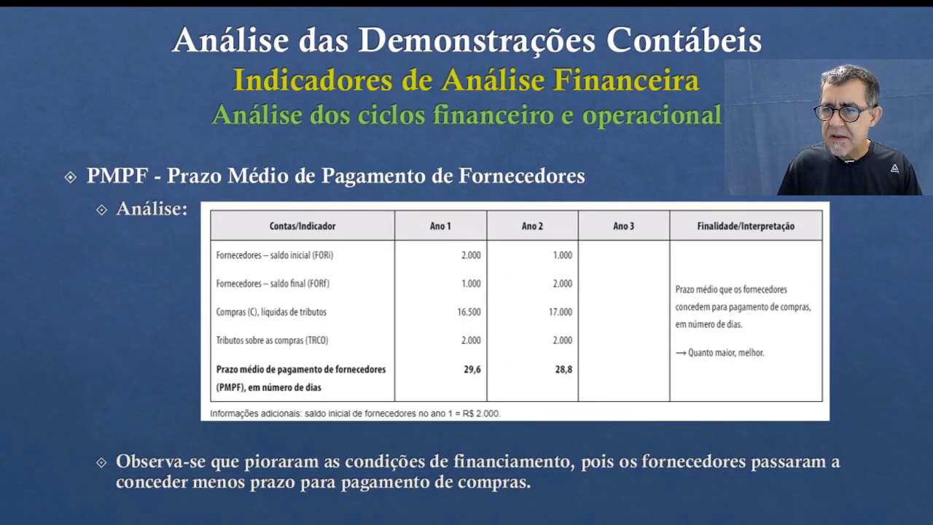
pyautogui.press('Right')
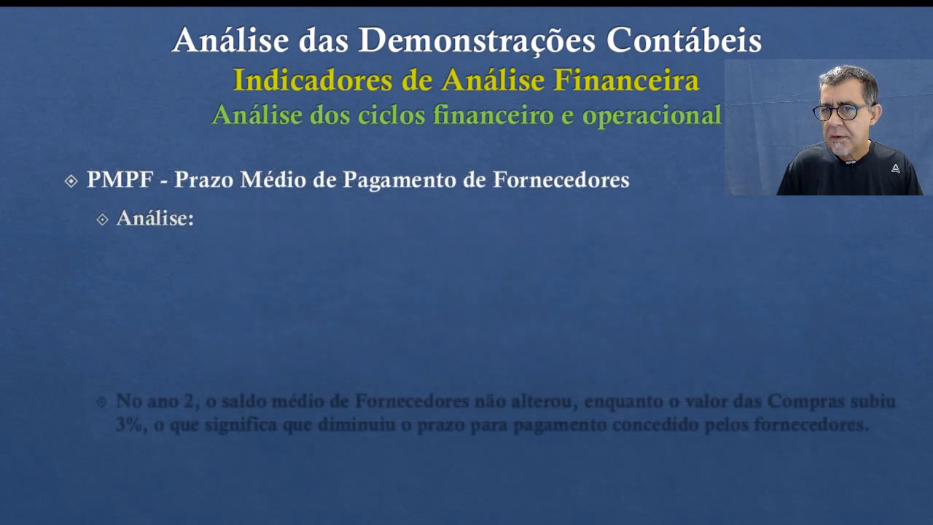
pyautogui.press('Right')
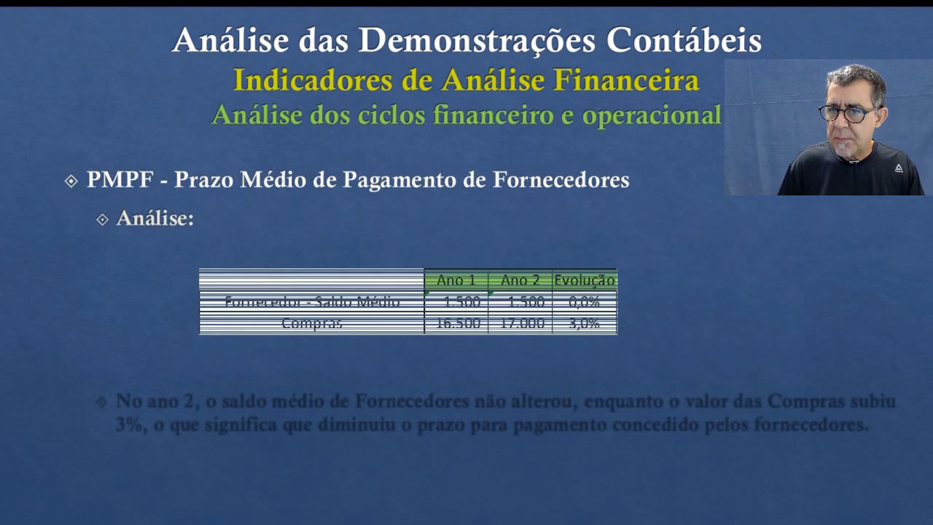